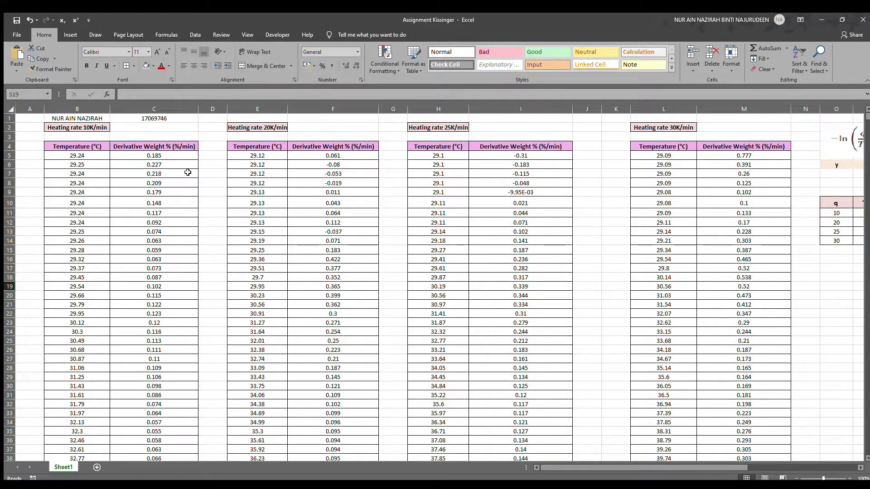
- Survey the 10, 20, 25 and 30 K/min data tables on the sheet
{"action": "left_click", "coordinate": [84, 128]}
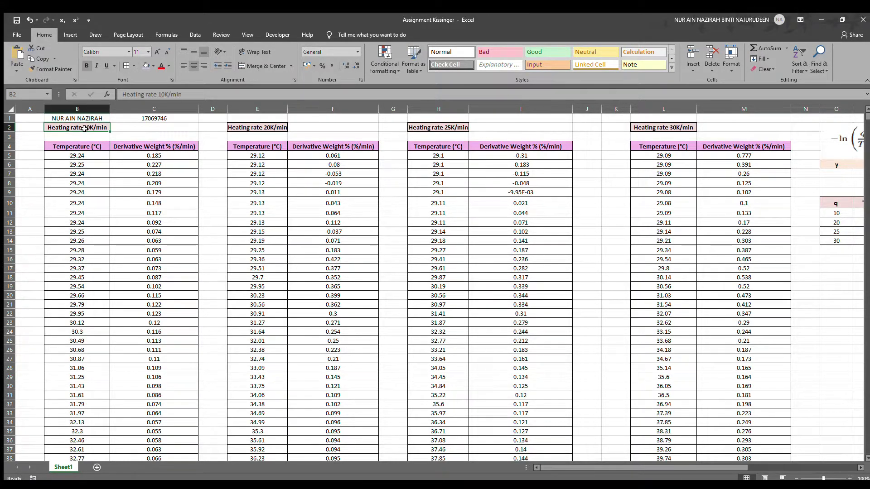
{"action": "left_click", "coordinate": [257, 127]}
{"action": "left_click", "coordinate": [430, 130]}
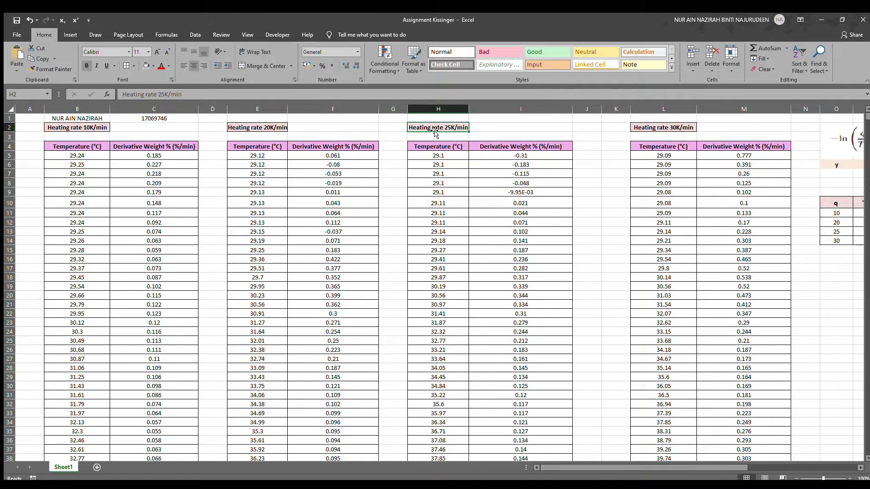
{"action": "left_click", "coordinate": [675, 125]}
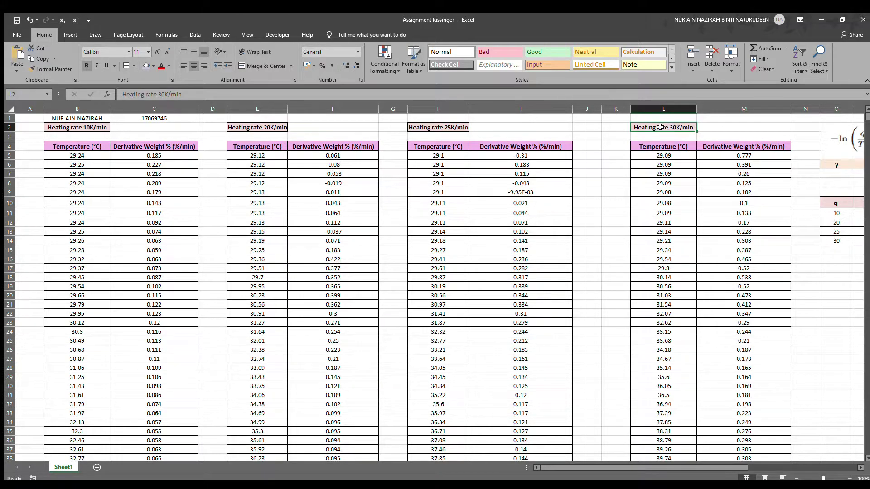
{"action": "left_click_drag", "start_coordinate": [702, 469], "coordinate": [773, 472]}
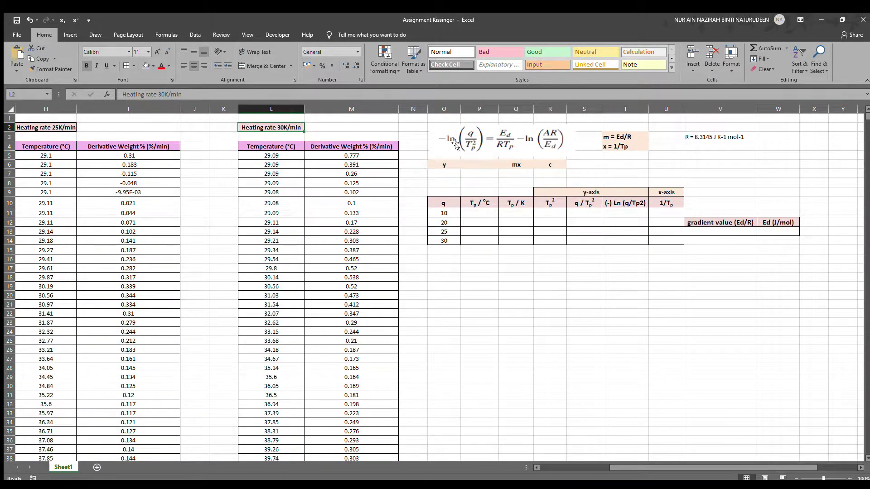
- Review the Kissinger equation labels, retype the c label, and locate the Ed (J/mol) cell
{"action": "left_click", "coordinate": [441, 132]}
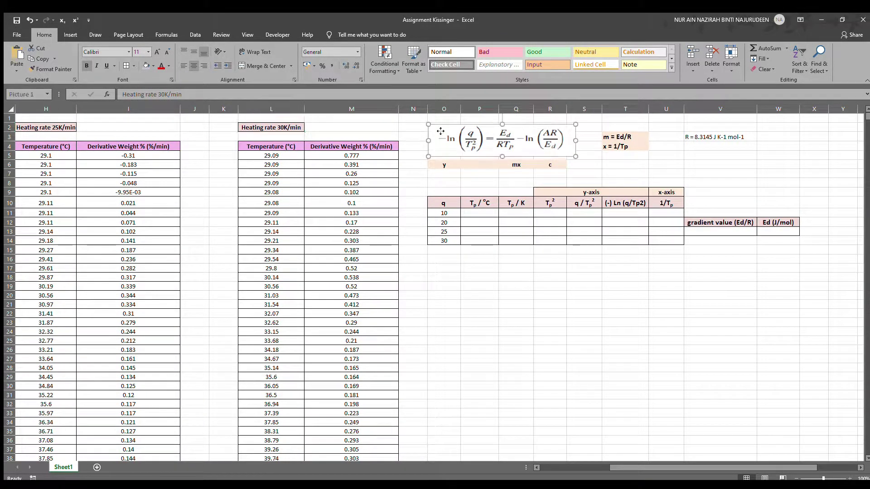
{"action": "left_click", "coordinate": [443, 165]}
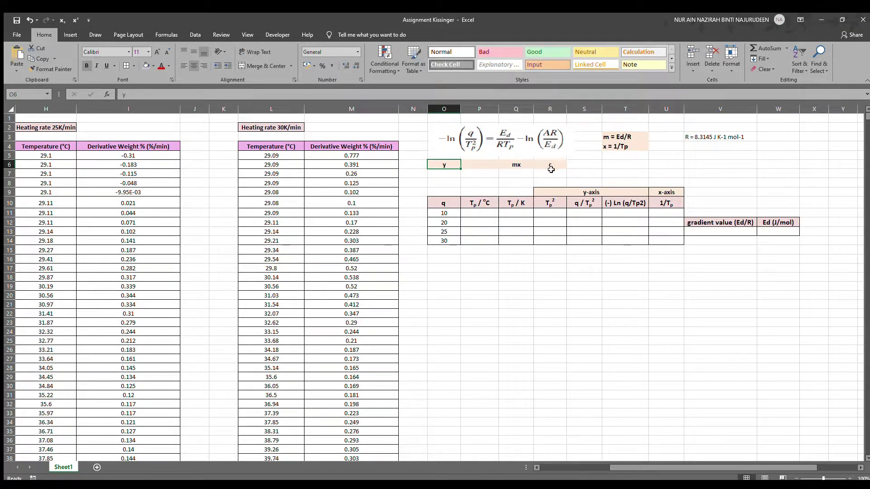
{"action": "left_click_drag", "start_coordinate": [551, 167], "coordinate": [451, 171]}
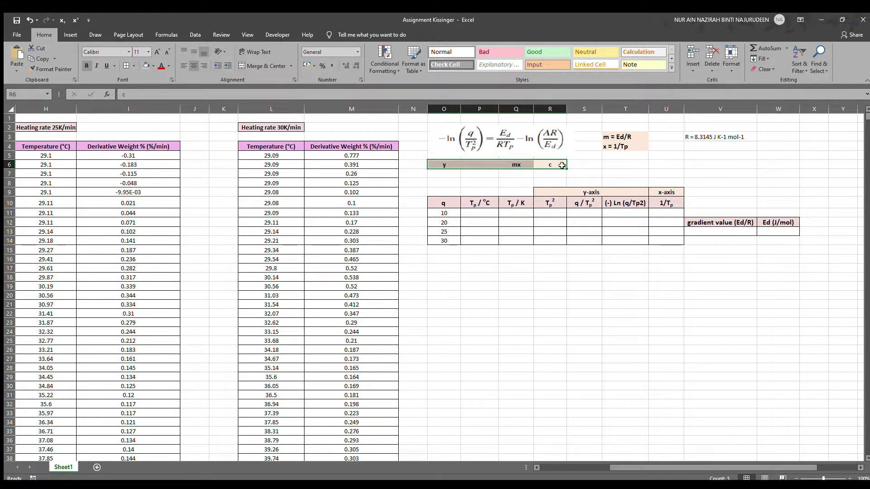
{"action": "left_click", "coordinate": [446, 165]}
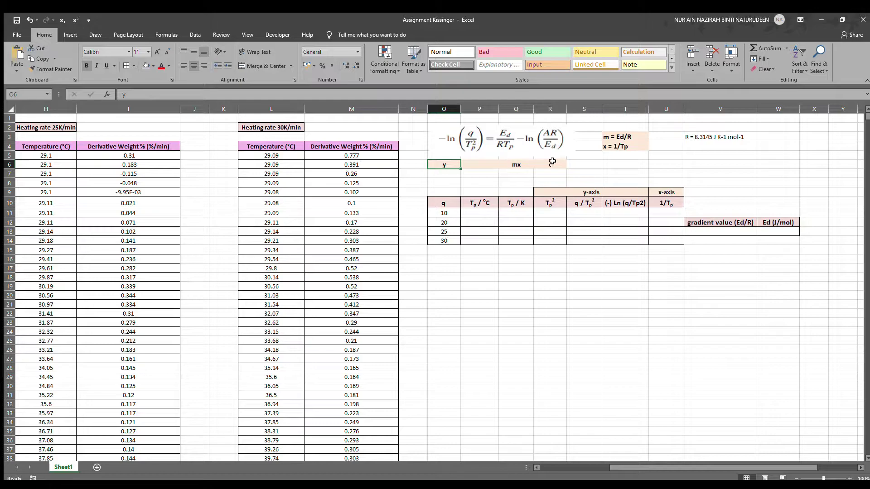
{"action": "left_click", "coordinate": [637, 140]}
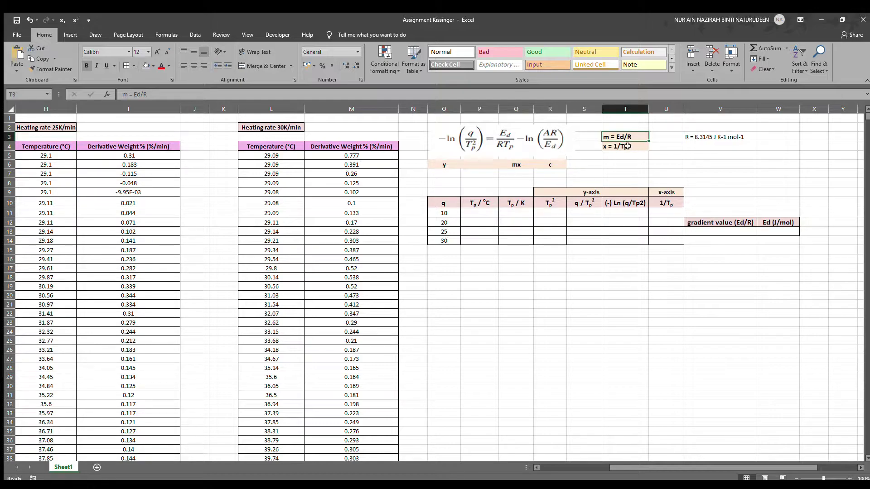
{"action": "left_click", "coordinate": [624, 146]}
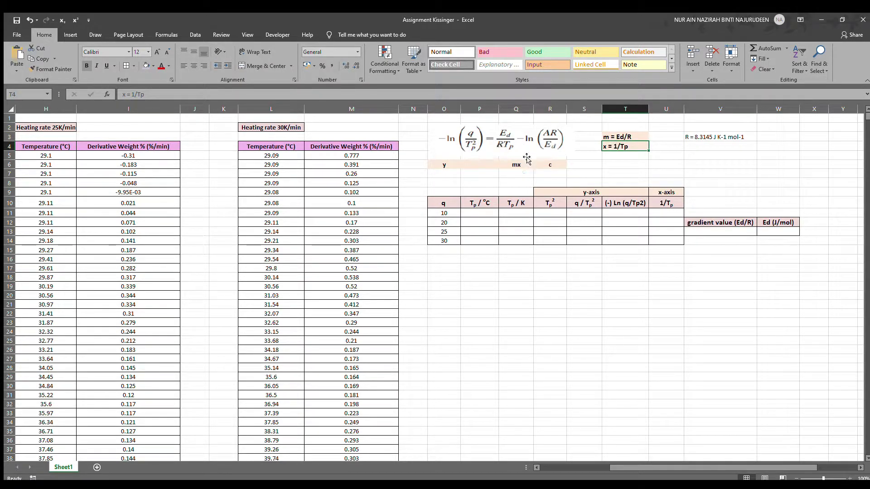
{"action": "left_click", "coordinate": [551, 164]}
{"action": "type", "text": "c"}
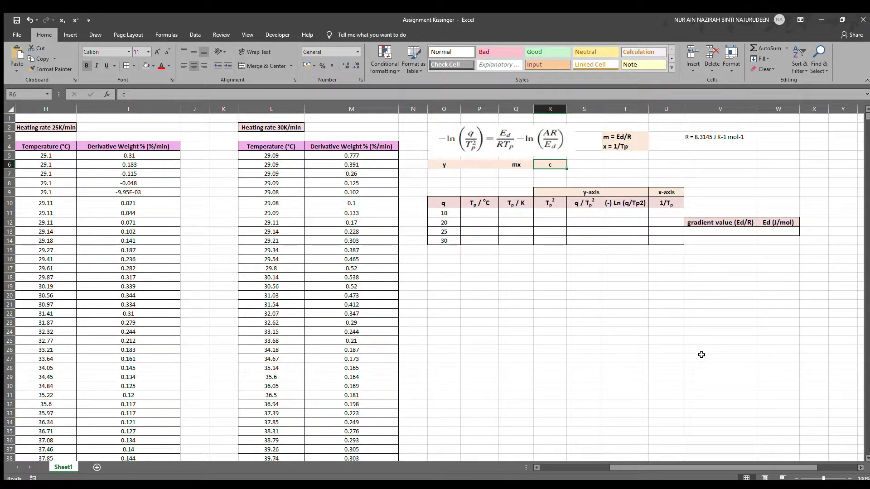
{"action": "left_click", "coordinate": [769, 223]}
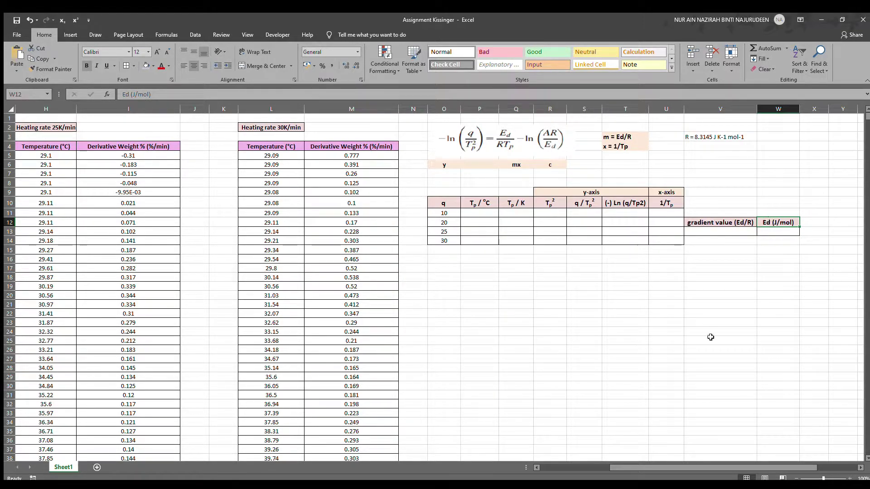
{"action": "left_click_drag", "start_coordinate": [709, 472], "coordinate": [634, 472]}
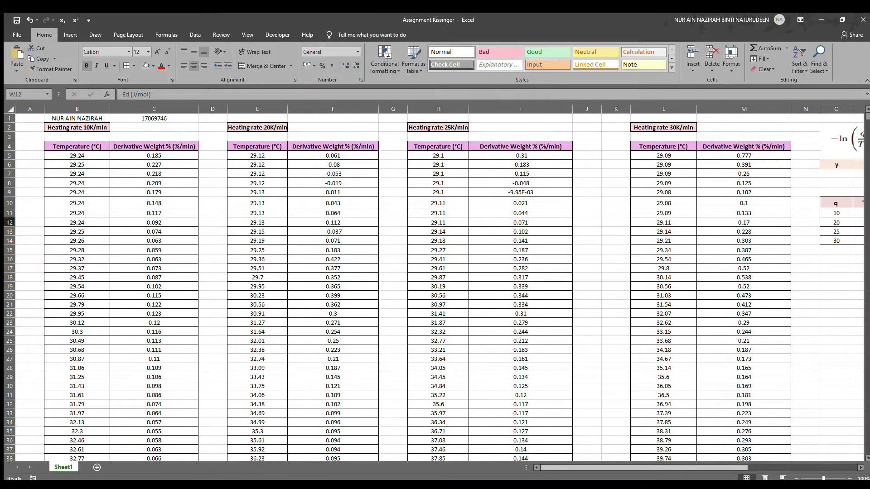
- Make a scatter chart of the 10K/min temperature and derivative weight data beside the table
{"action": "left_click", "coordinate": [95, 156]}
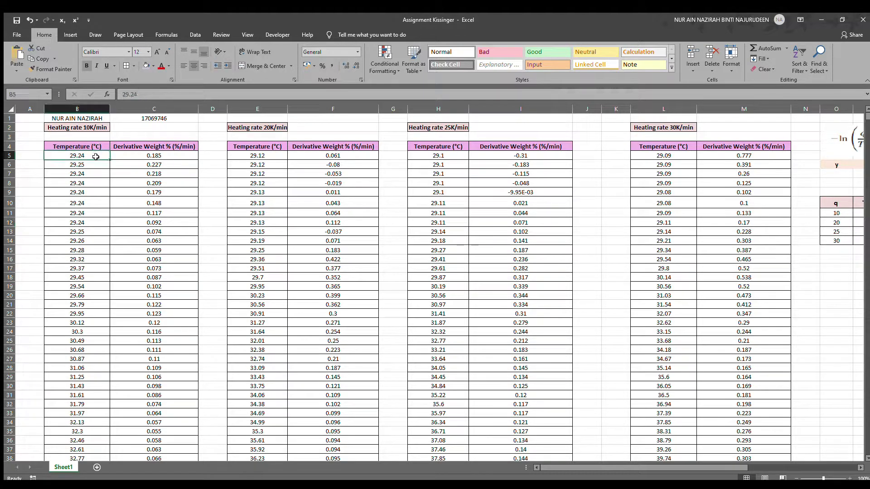
{"action": "left_click_drag", "start_coordinate": [95, 156], "coordinate": [165, 471]}
{"action": "left_click", "coordinate": [75, 35]}
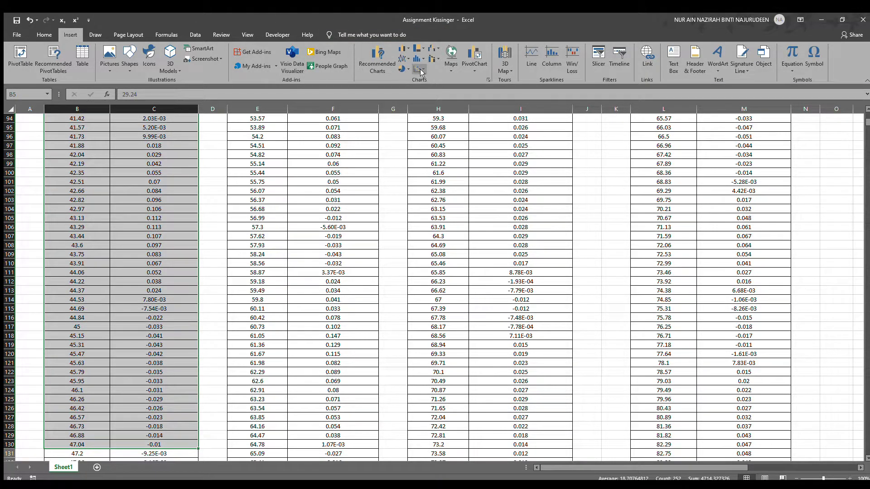
{"action": "scroll", "coordinate": [306, 137], "scroll_direction": "down", "scroll_amount": 6}
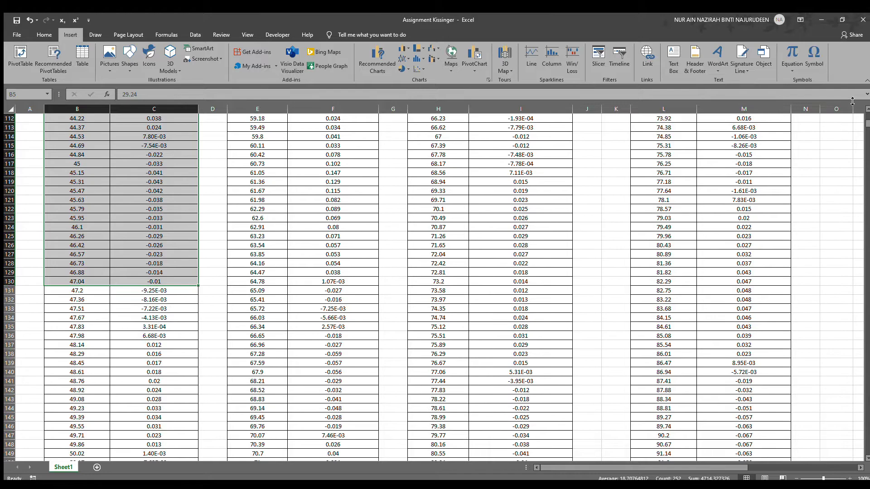
{"action": "left_click_drag", "start_coordinate": [866, 125], "coordinate": [868, 451]}
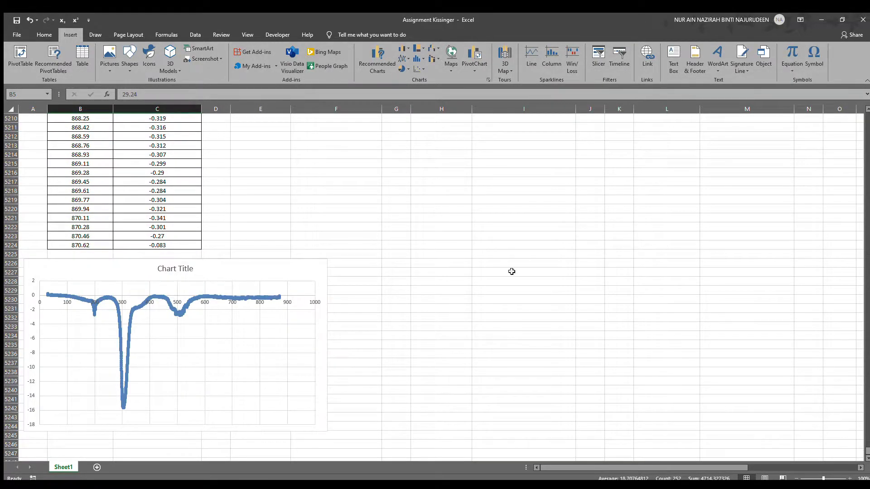
{"action": "left_click_drag", "start_coordinate": [260, 259], "coordinate": [452, 155]}
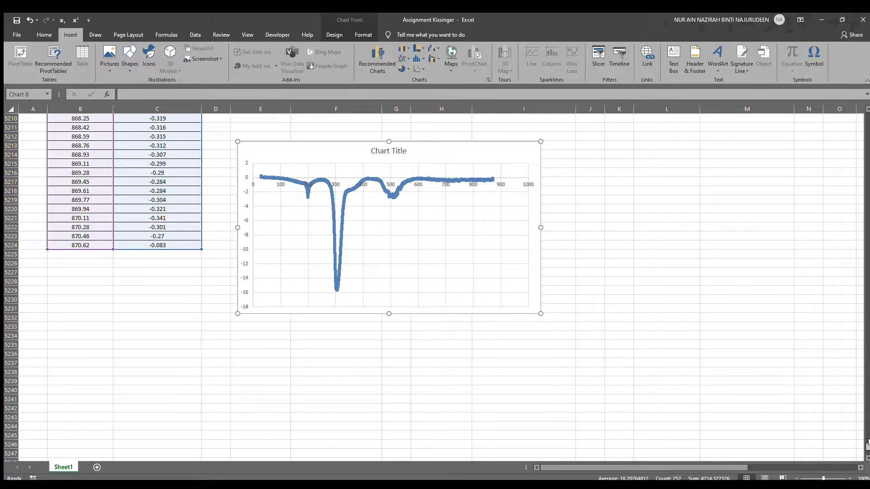
{"action": "left_click_drag", "start_coordinate": [866, 446], "coordinate": [863, 231]}
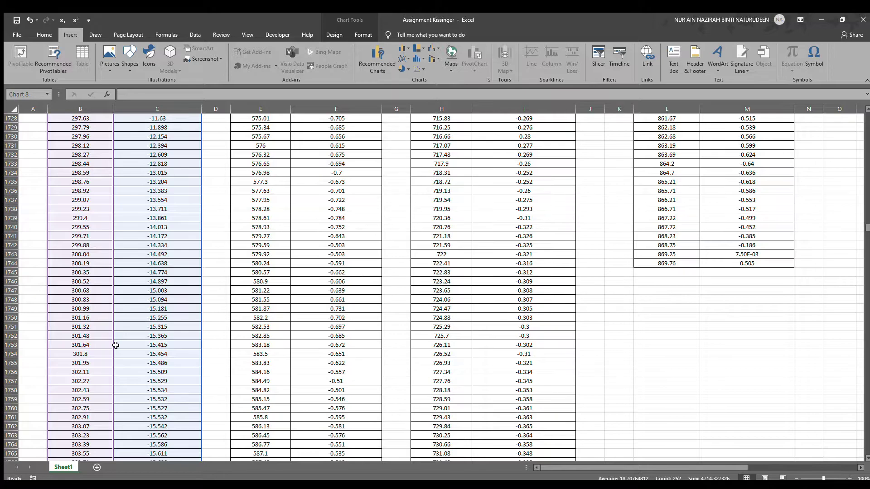
- Find the minimum derivative weight -15.646, select its 304.99 °C row, then return to the top
{"action": "scroll", "coordinate": [116, 345], "scroll_direction": "down", "scroll_amount": 5}
{"action": "left_click", "coordinate": [32, 346]}
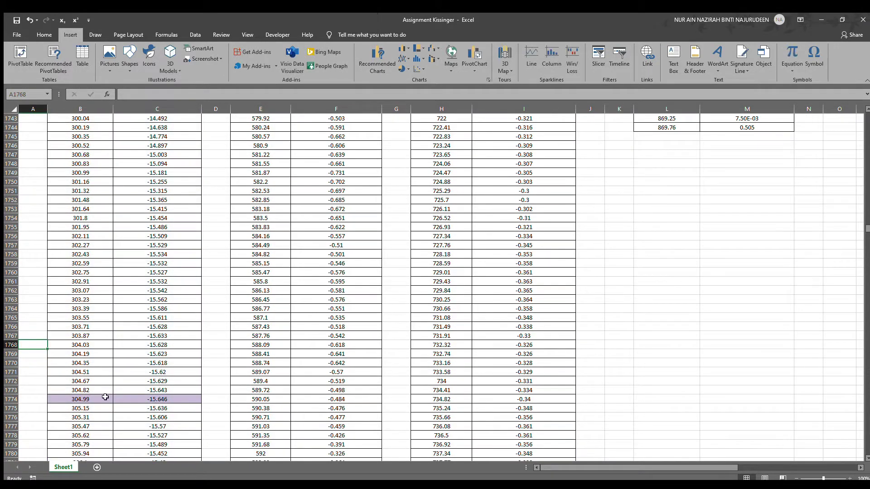
{"action": "left_click_drag", "start_coordinate": [134, 410], "coordinate": [95, 409]}
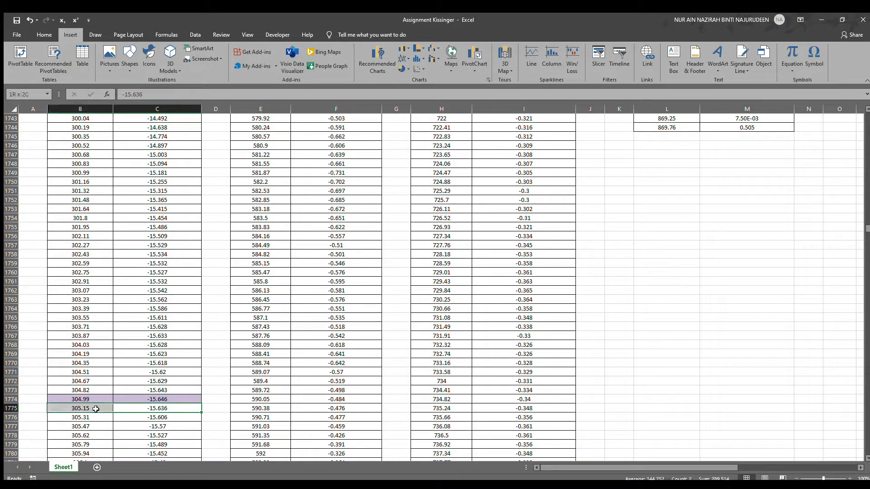
{"action": "left_click", "coordinate": [181, 400]}
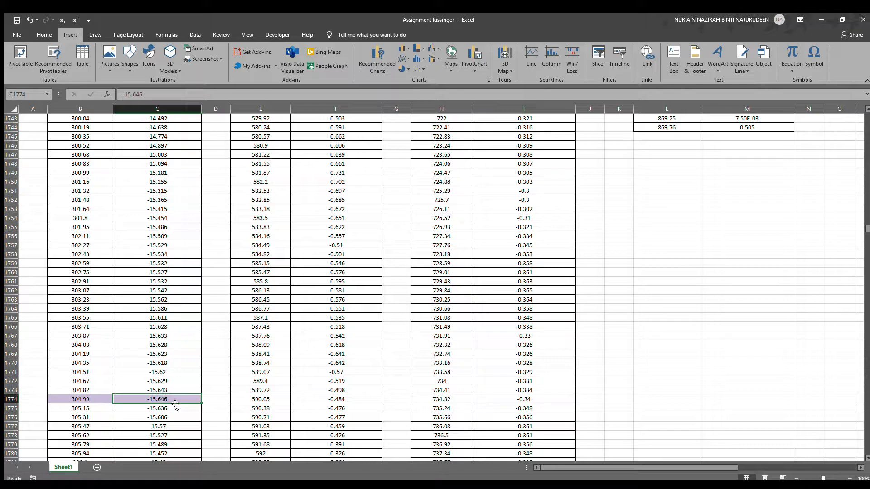
{"action": "left_click_drag", "start_coordinate": [104, 399], "coordinate": [125, 398]}
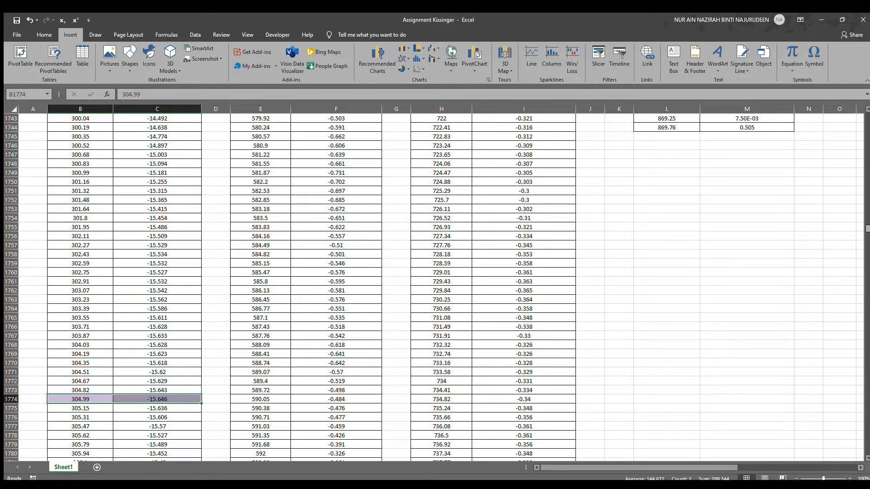
{"action": "scroll", "coordinate": [869, 220], "scroll_direction": "up", "scroll_amount": 4}
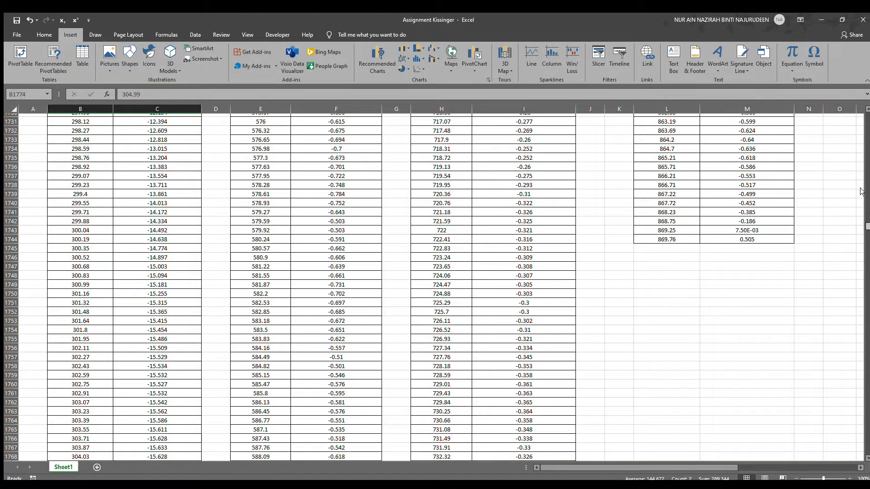
{"action": "scroll", "coordinate": [861, 190], "scroll_direction": "up", "scroll_amount": 20}
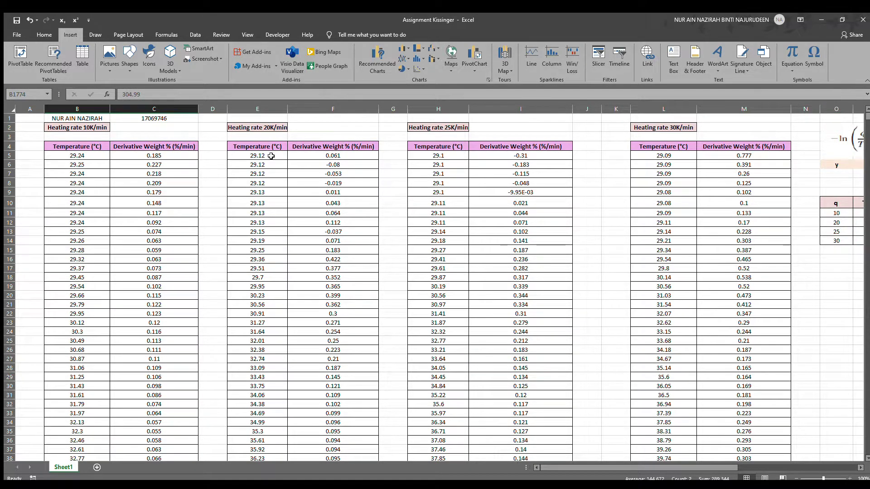
- Insert a scatter chart of the 20K/min data and locate its 324.5 °C peak
{"action": "left_click_drag", "start_coordinate": [271, 156], "coordinate": [336, 447]}
{"action": "left_click_drag", "start_coordinate": [319, 479], "coordinate": [311, 478]}
{"action": "left_click", "coordinate": [419, 68]}
{"action": "left_click", "coordinate": [424, 102]}
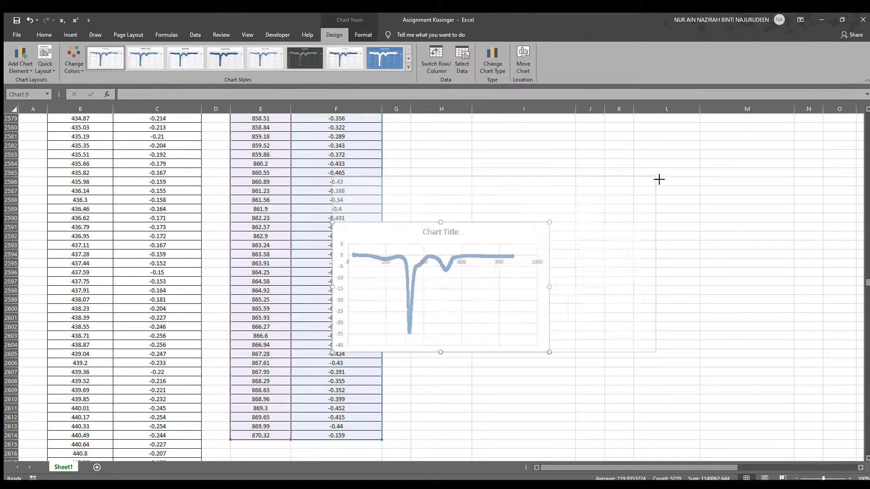
{"action": "scroll", "coordinate": [274, 281], "scroll_direction": "up", "scroll_amount": 20}
{"action": "left_click", "coordinate": [274, 281]}
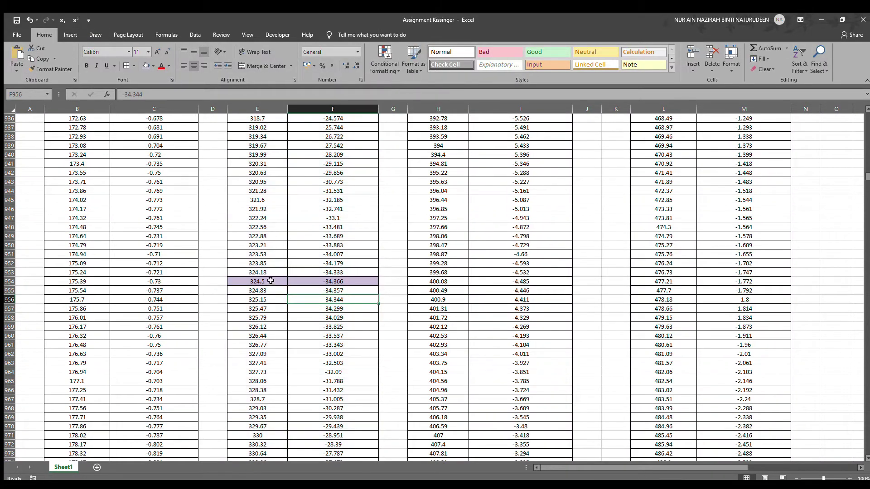
{"action": "scroll", "coordinate": [274, 281], "scroll_direction": "up", "scroll_amount": 20}
- Insert charts of the 25K/min and 30K/min data using Alt+F1
{"action": "left_click_drag", "start_coordinate": [443, 195], "coordinate": [507, 440]}
{"action": "key", "text": "alt+F1"}
{"action": "left_click_drag", "start_coordinate": [867, 250], "coordinate": [860, 173]}
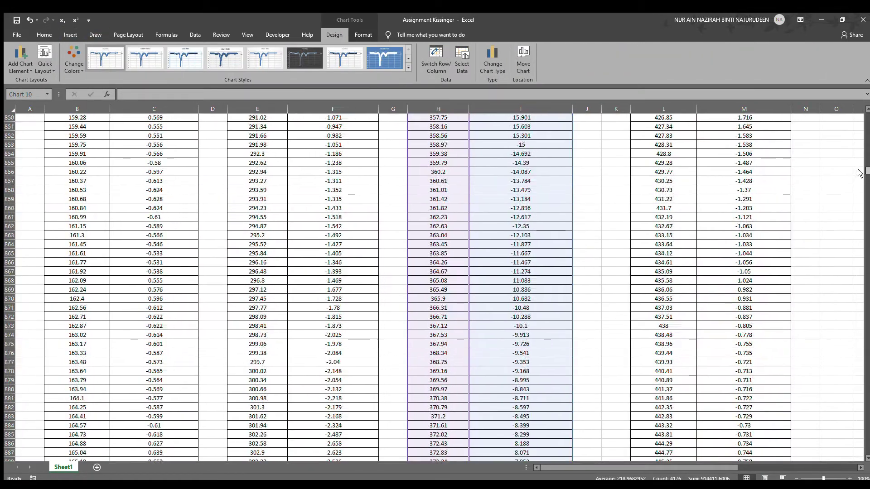
{"action": "left_click", "coordinate": [509, 307]}
{"action": "scroll", "coordinate": [602, 291], "scroll_direction": "up", "scroll_amount": 20}
{"action": "left_click", "coordinate": [605, 220]}
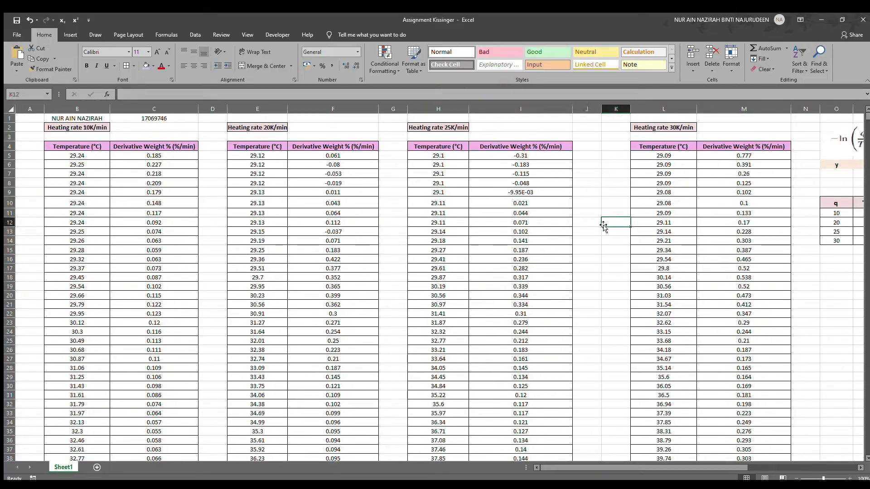
{"action": "left_click_drag", "start_coordinate": [653, 155], "coordinate": [743, 473]}
{"action": "key", "text": "alt+F1"}
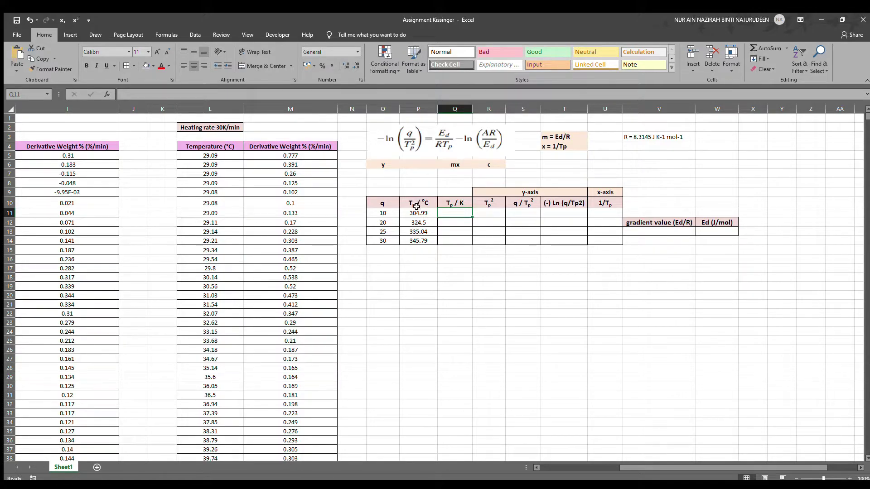
- Convert the 304.99 °C peak to kelvin in Q11 with =P11+273.15
{"action": "left_click_drag", "start_coordinate": [416, 207], "coordinate": [419, 240]}
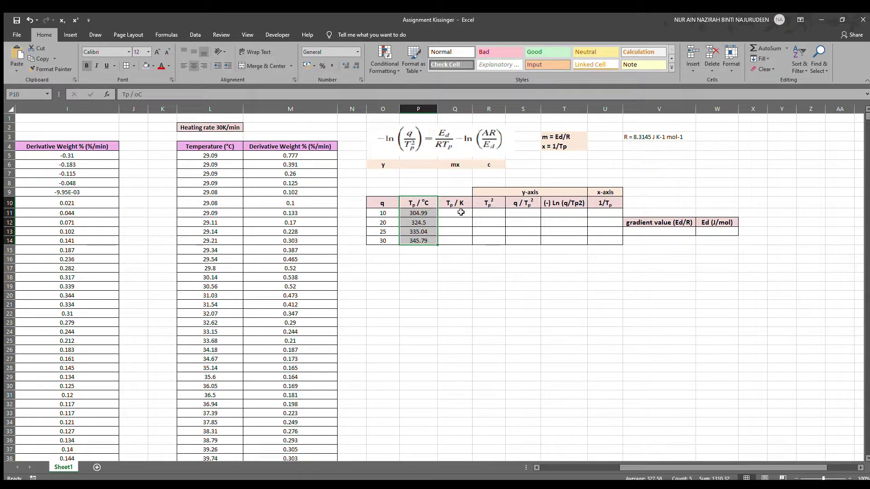
{"action": "left_click", "coordinate": [461, 212]}
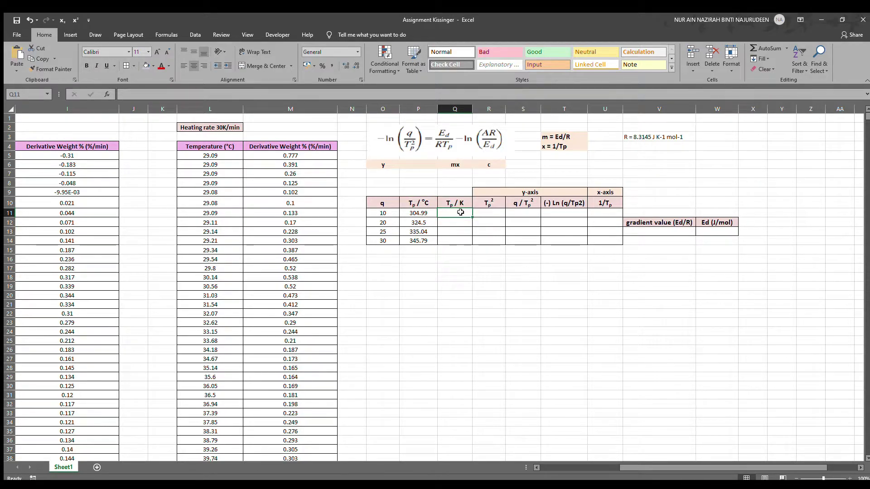
{"action": "type", "text": "="}
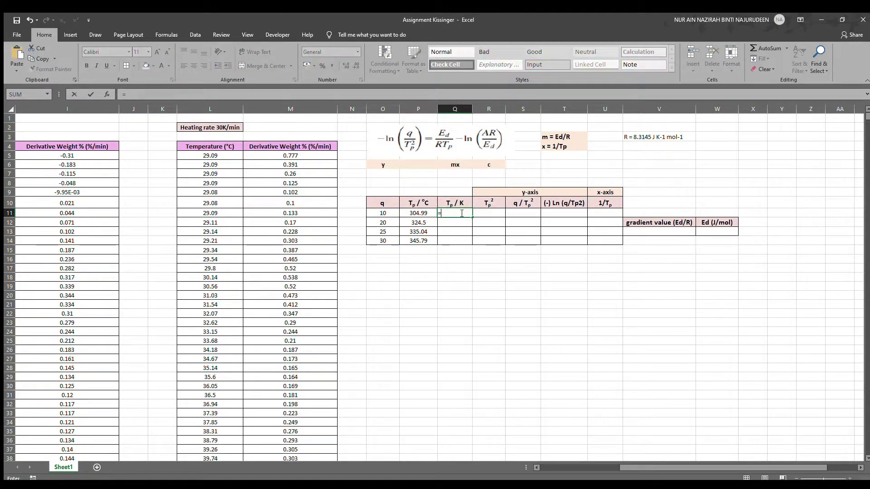
{"action": "left_click", "coordinate": [410, 215]}
{"action": "type", "text": "+273.1"}
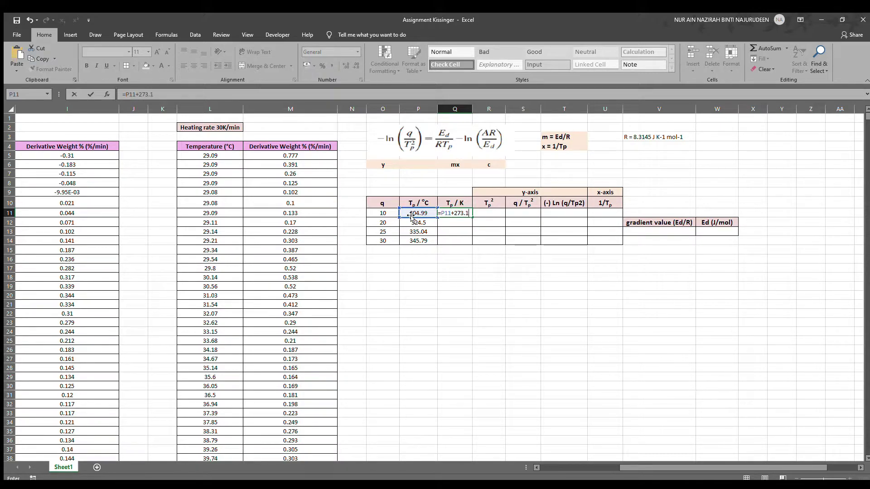
{"action": "type", "text": "5"}
{"action": "key", "text": "Return"}
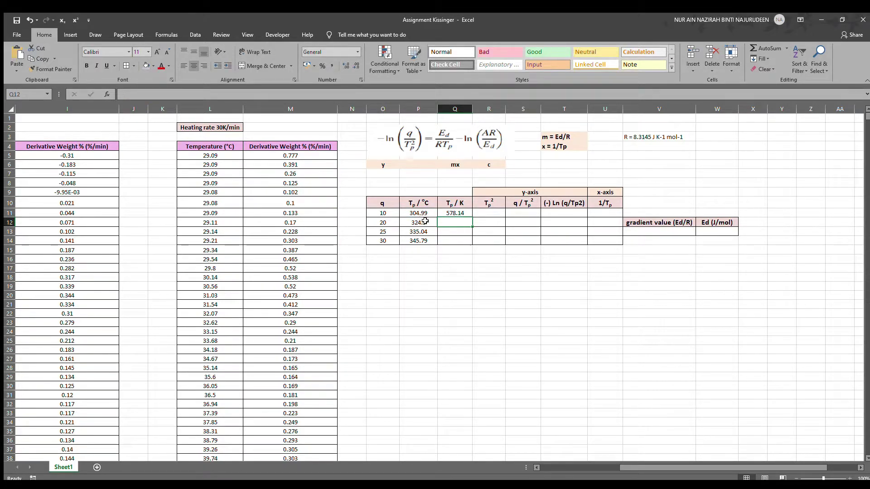
- Repeat the kelvin conversion for the 324.5 °C row and fill it down to Q14
{"action": "type", "text": "="}
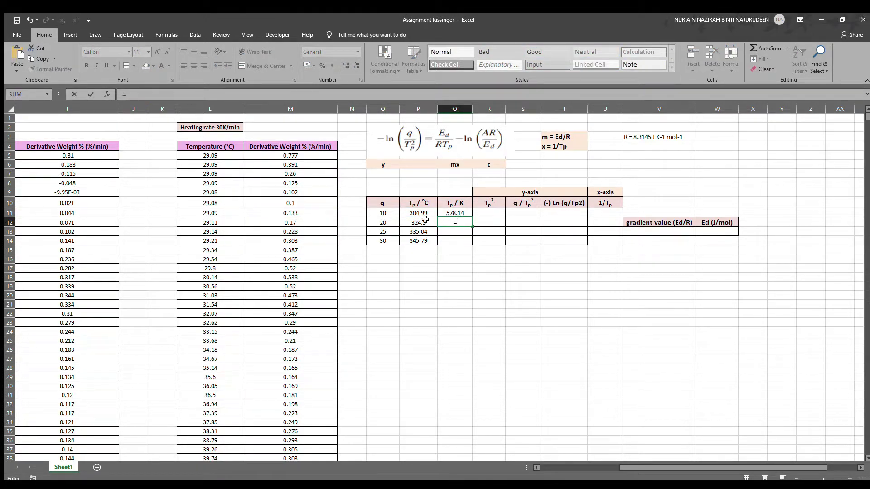
{"action": "left_click", "coordinate": [425, 220]}
{"action": "type", "text": "+273.15"}
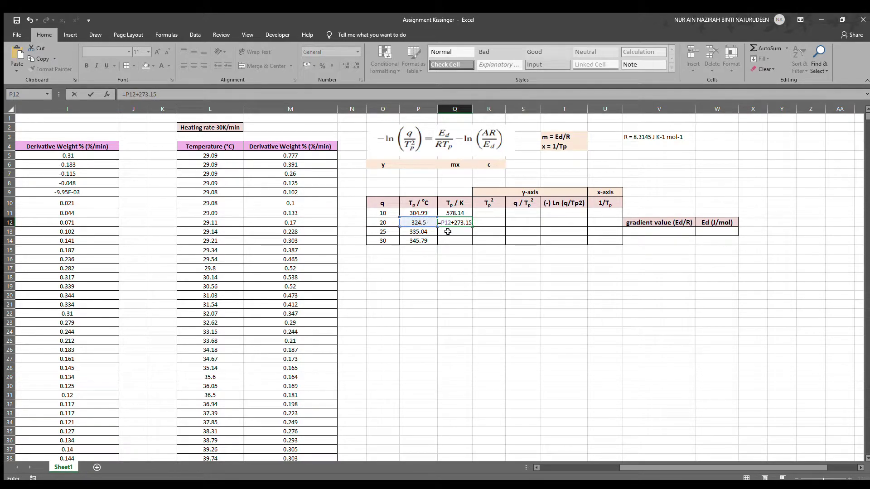
{"action": "left_click", "coordinate": [431, 232]}
{"action": "left_click", "coordinate": [452, 223]}
{"action": "left_click_drag", "start_coordinate": [472, 227], "coordinate": [471, 244]}
{"action": "left_click", "coordinate": [454, 277]}
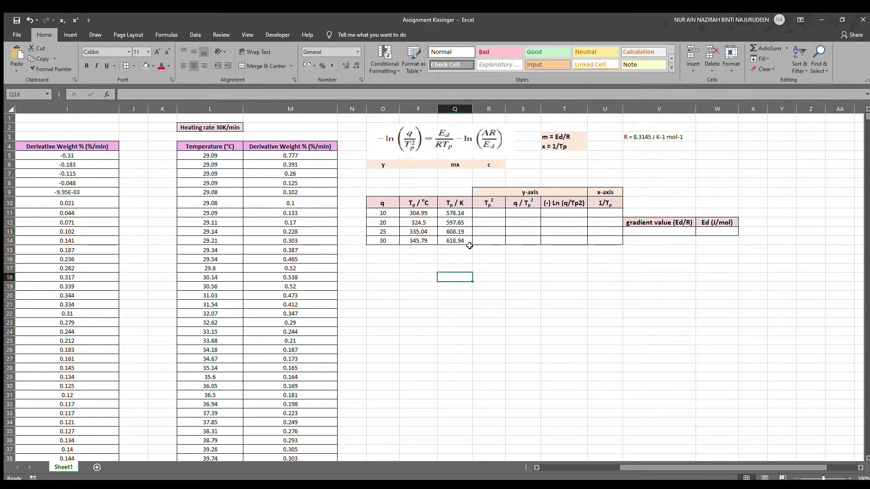
- Review the Tp / K results and the Tp², (-) Ln (q/Tp2) and 1/Tp headings
{"action": "left_click_drag", "start_coordinate": [460, 204], "coordinate": [461, 239]}
{"action": "left_click", "coordinate": [488, 213]}
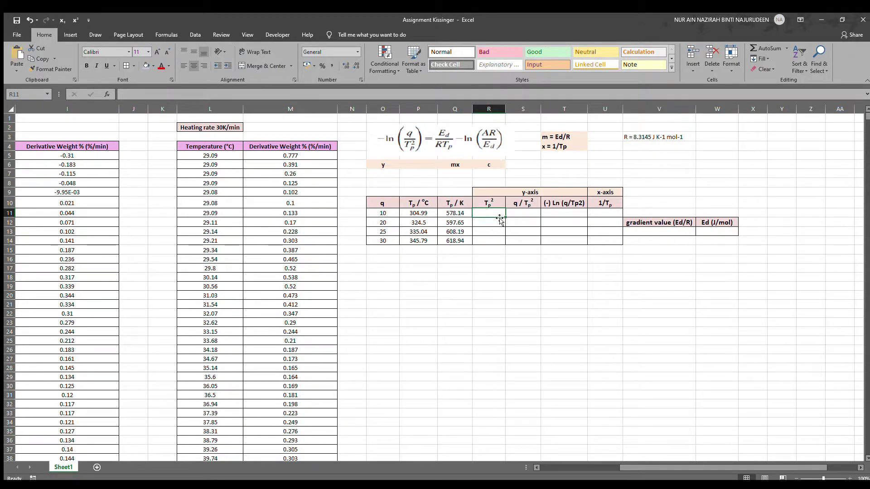
{"action": "left_click_drag", "start_coordinate": [488, 192], "coordinate": [594, 239]}
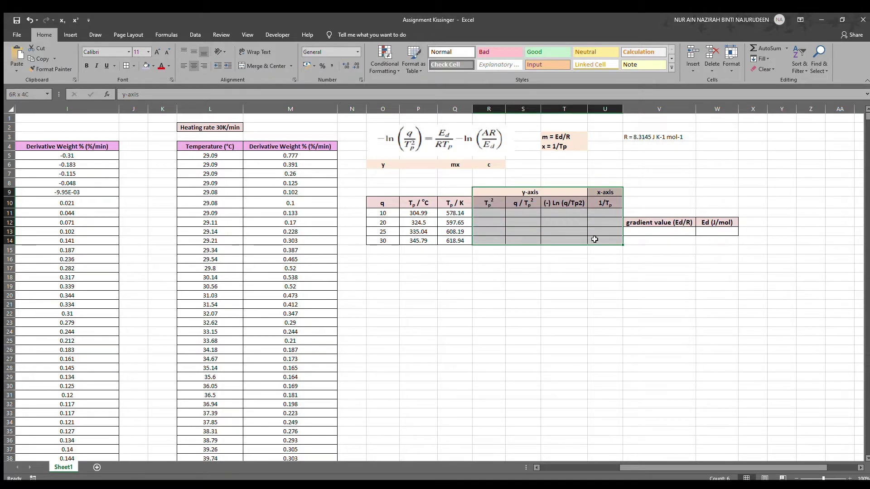
{"action": "left_click", "coordinate": [550, 203]}
{"action": "left_click", "coordinate": [606, 205]}
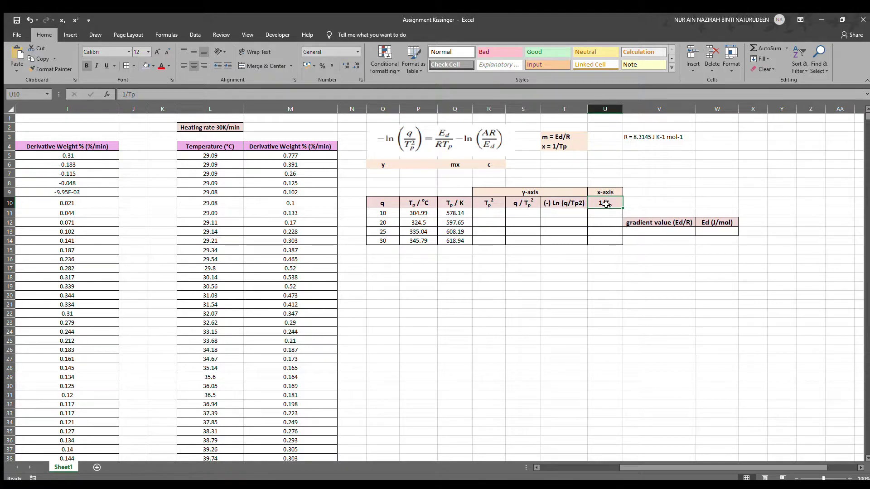
- Square the 578.14 K and 597.65 K temperatures in the first two Tp² cells
{"action": "left_click", "coordinate": [488, 213]}
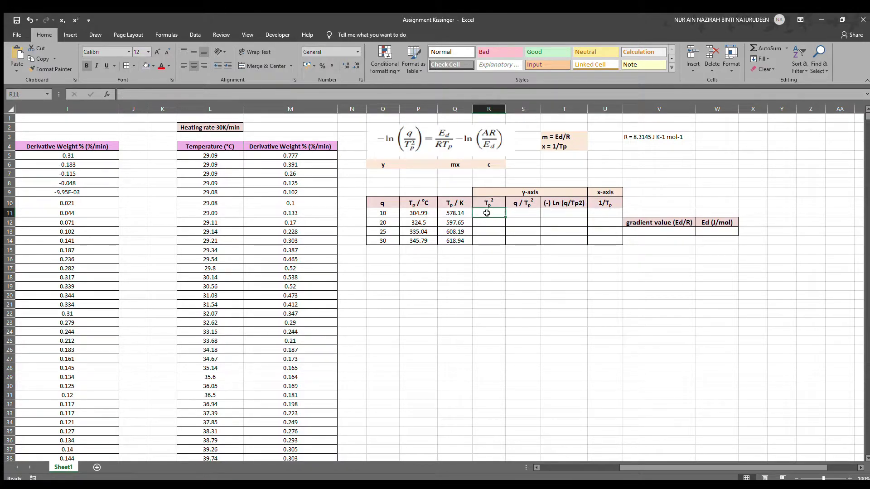
{"action": "type", "text": "="}
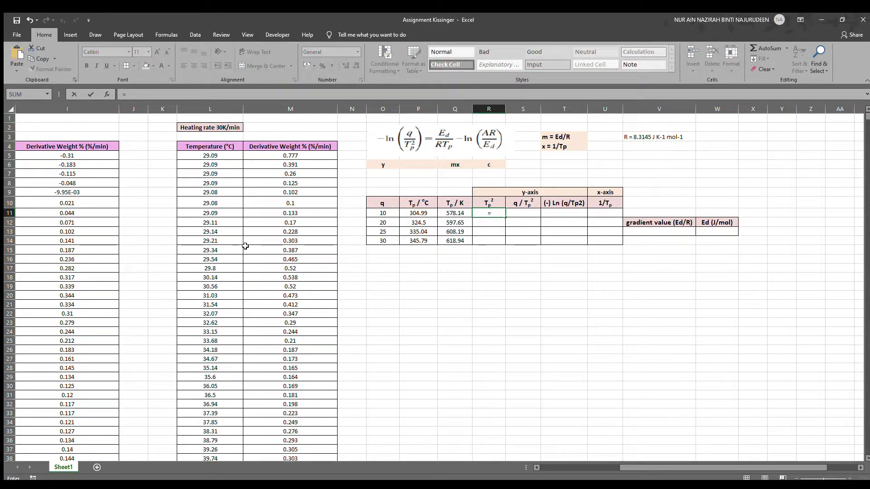
{"action": "left_click", "coordinate": [450, 214]}
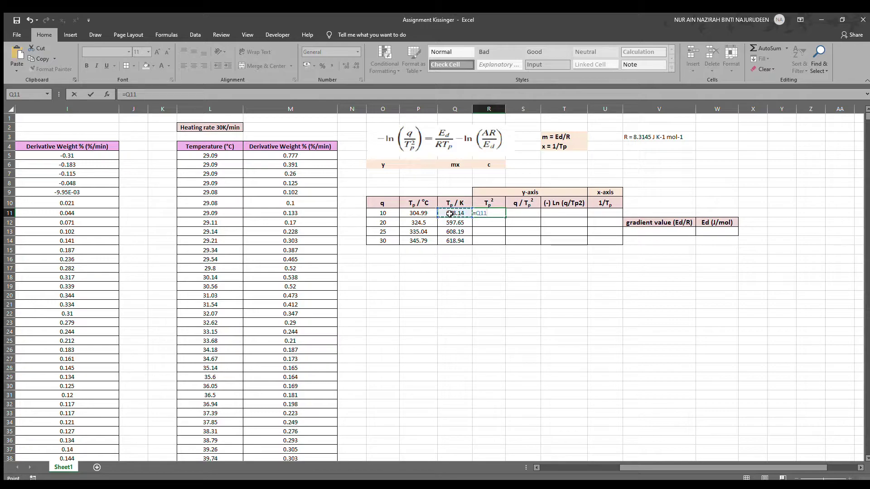
{"action": "type", "text": "*"}
{"action": "left_click", "coordinate": [448, 214]}
{"action": "key", "text": "Return"}
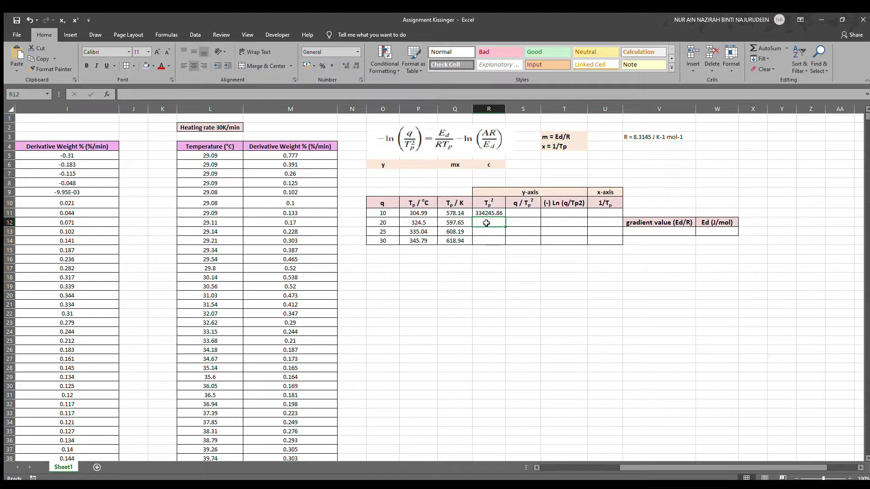
{"action": "type", "text": "="}
{"action": "left_click", "coordinate": [453, 223]}
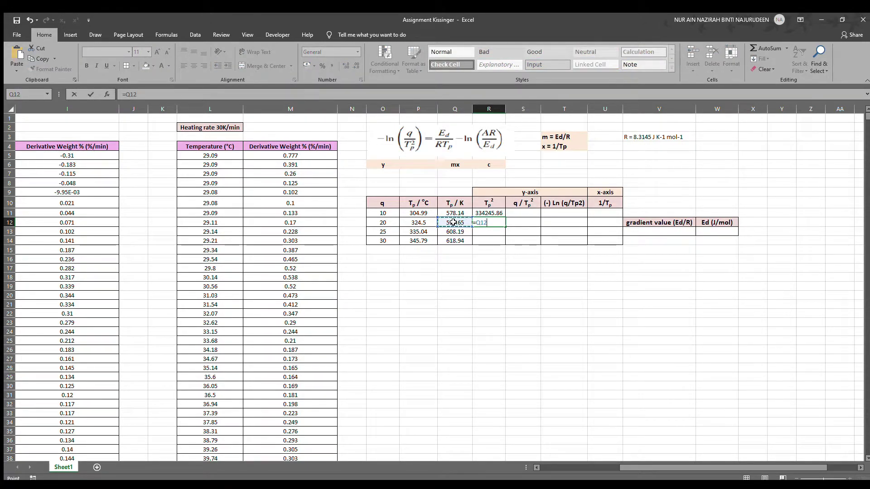
{"action": "type", "text": "*"}
{"action": "left_click", "coordinate": [453, 222]}
{"action": "key", "text": "Return"}
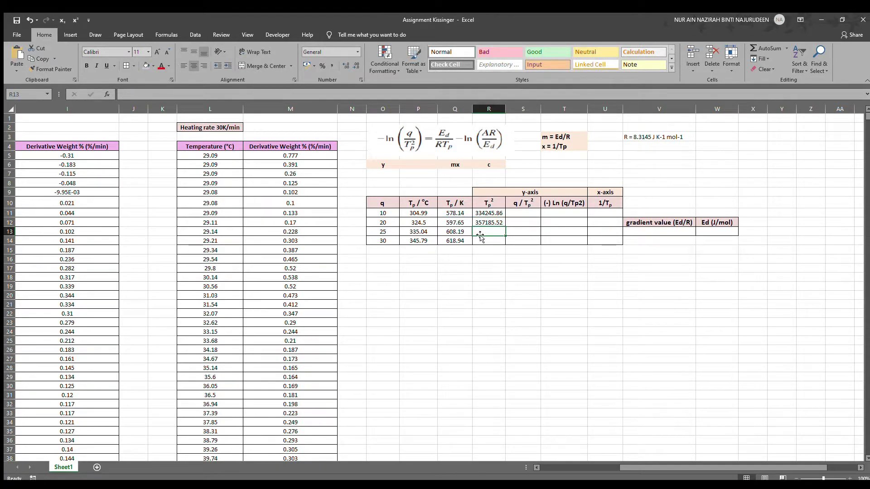
- Square the 608.19 K and 618.94 K temperatures, giving 369895.08 and 383086.72
{"action": "type", "text": "="}
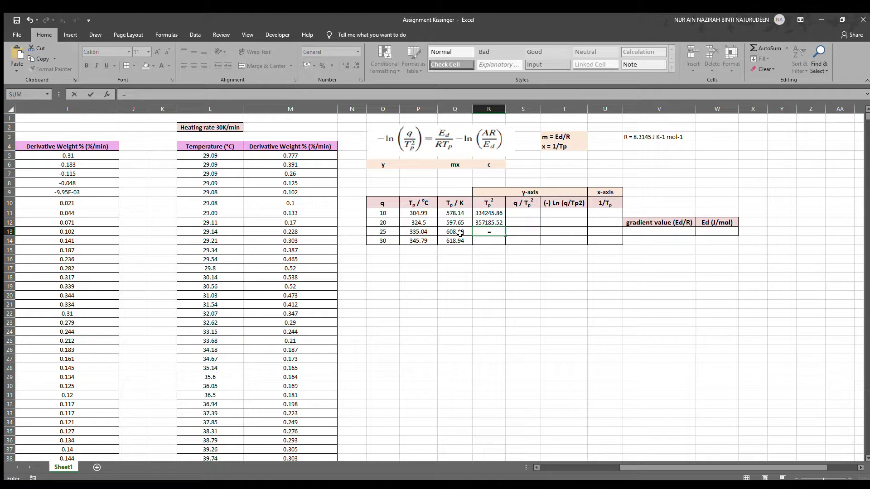
{"action": "left_click", "coordinate": [458, 232]}
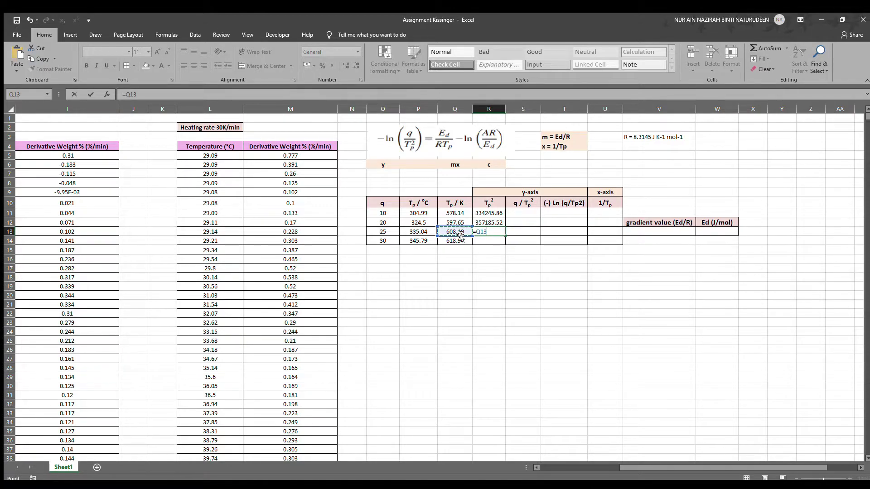
{"action": "type", "text": "*"}
{"action": "left_click", "coordinate": [466, 232]}
{"action": "key", "text": "Return"}
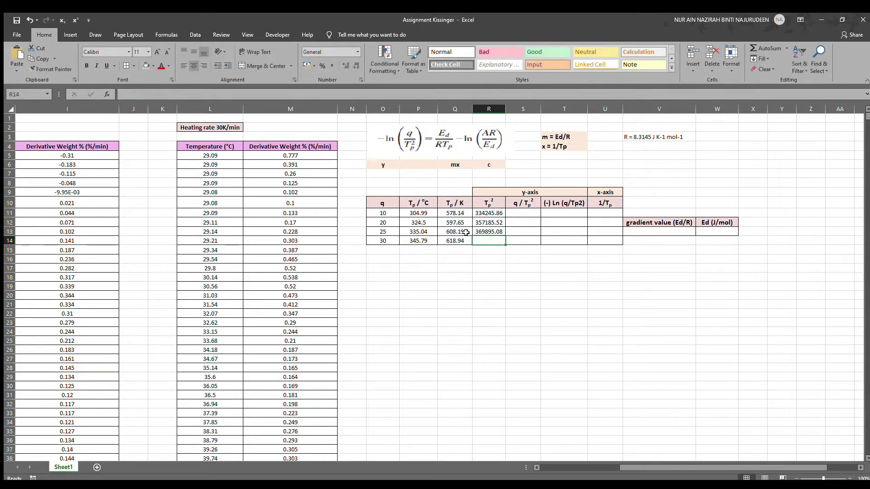
{"action": "left_click", "coordinate": [452, 242]}
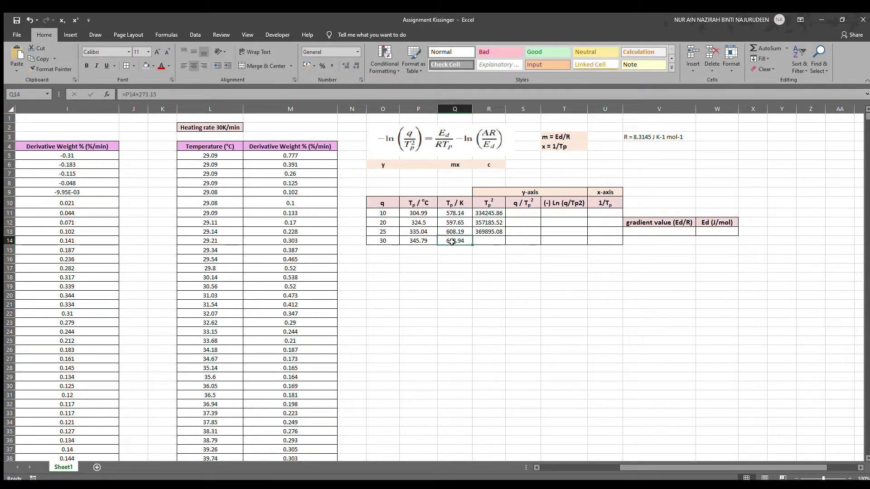
{"action": "left_click", "coordinate": [497, 244]}
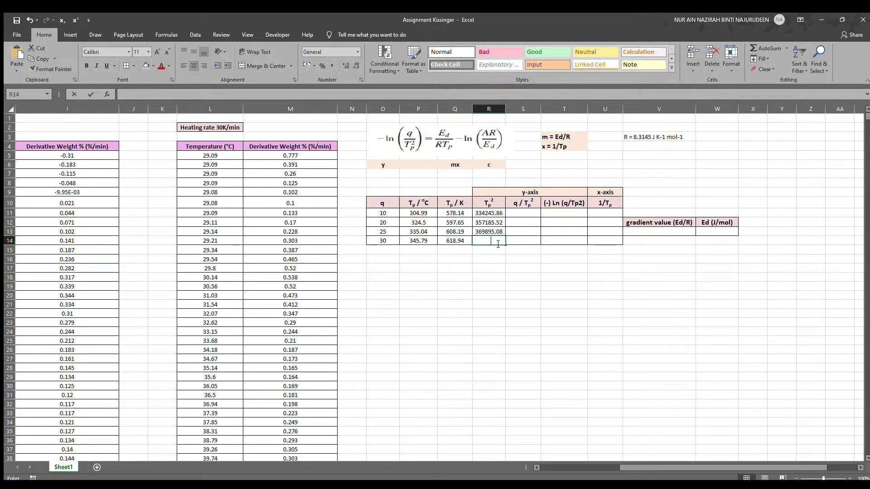
{"action": "type", "text": "="}
{"action": "left_click", "coordinate": [453, 241]}
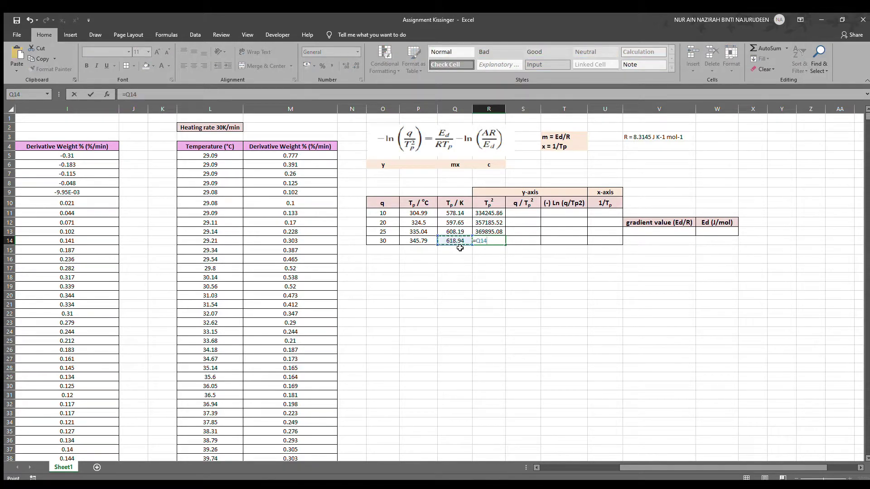
{"action": "left_click", "coordinate": [458, 242]}
{"action": "key", "text": "Return"}
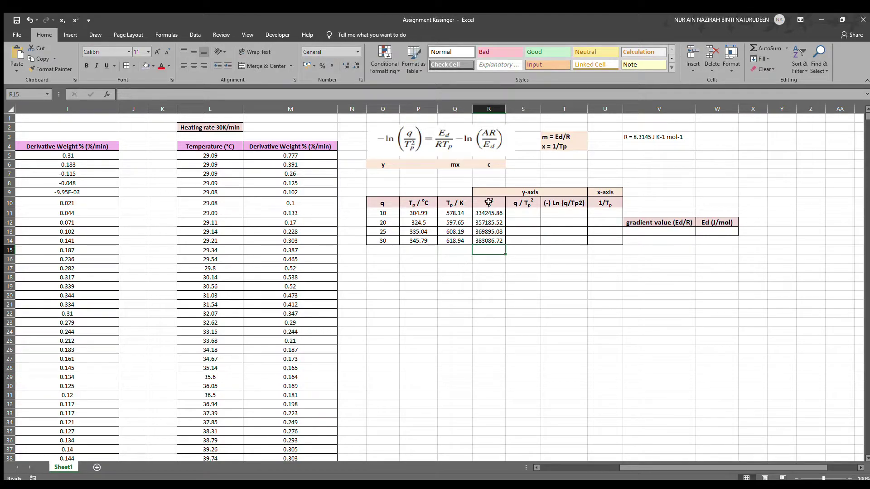
- Divide heating rates 10 and 20 by their Tp² values, giving 2.991816E-05 and 5.59933E-05
{"action": "left_click_drag", "start_coordinate": [488, 202], "coordinate": [493, 240]}
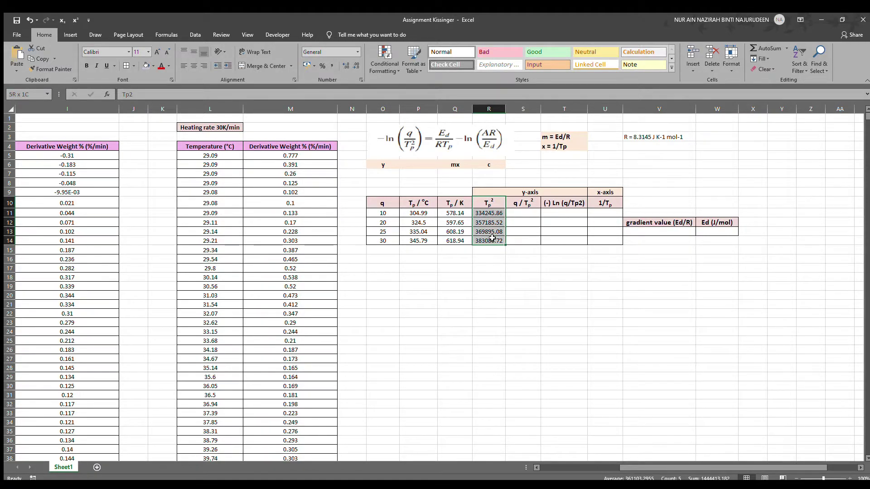
{"action": "left_click", "coordinate": [519, 200]}
{"action": "left_click", "coordinate": [521, 214]}
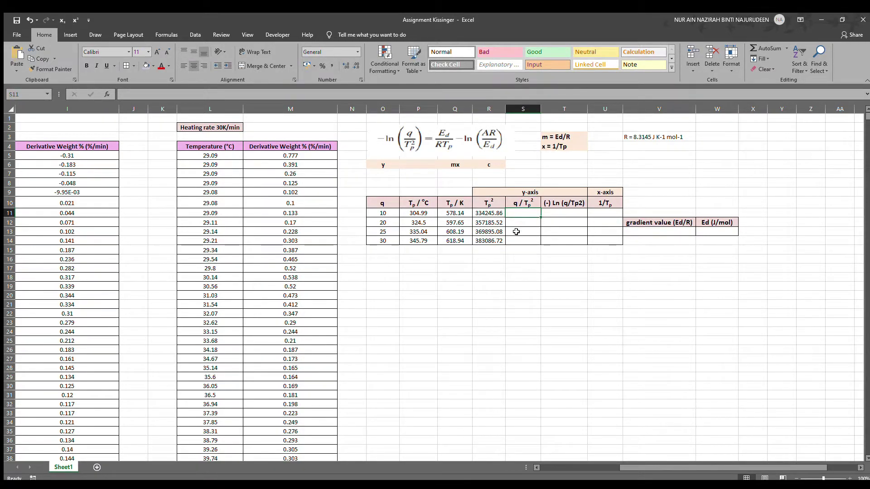
{"action": "type", "text": "="}
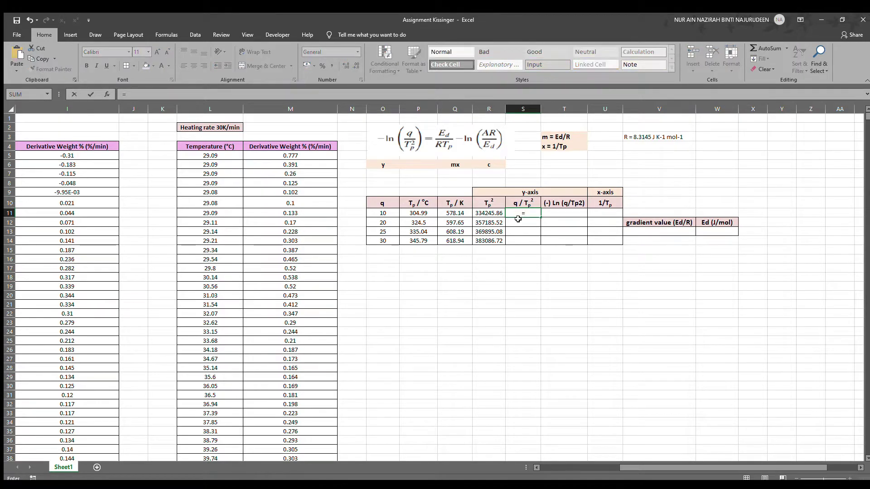
{"action": "left_click", "coordinate": [388, 214]}
{"action": "type", "text": "/"}
{"action": "left_click", "coordinate": [494, 213]}
{"action": "key", "text": "Return"}
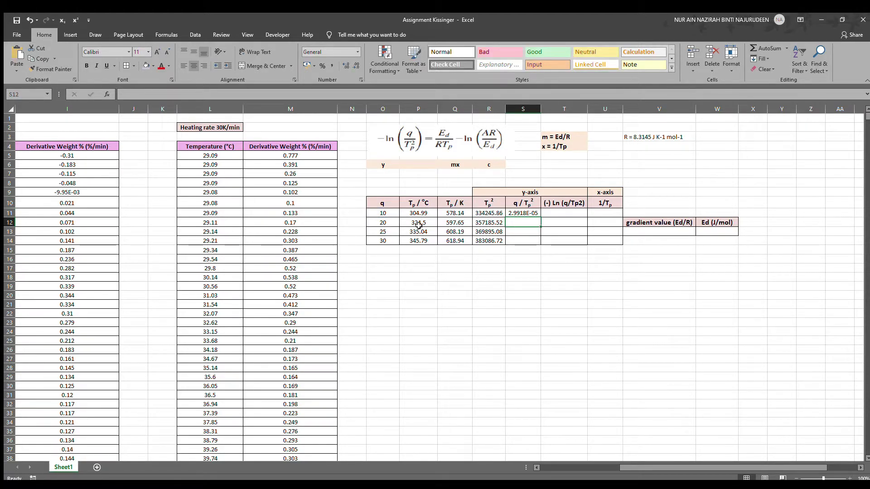
{"action": "type", "text": "="}
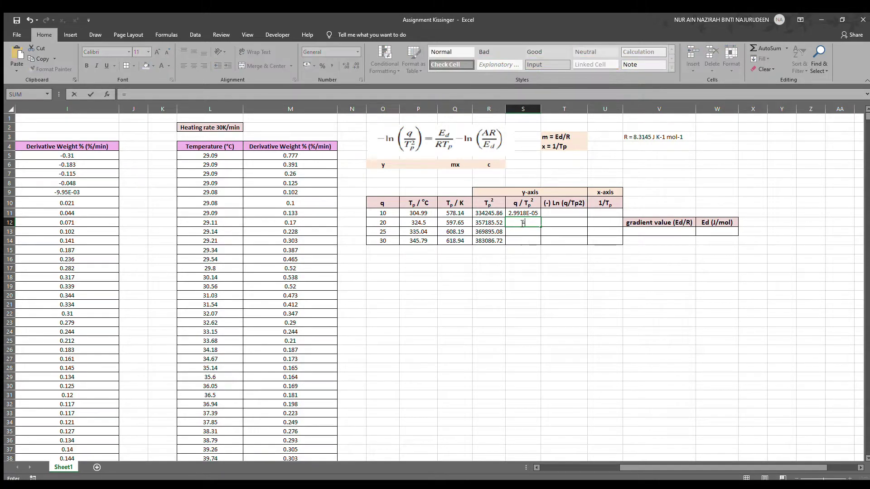
{"action": "left_click", "coordinate": [383, 223]}
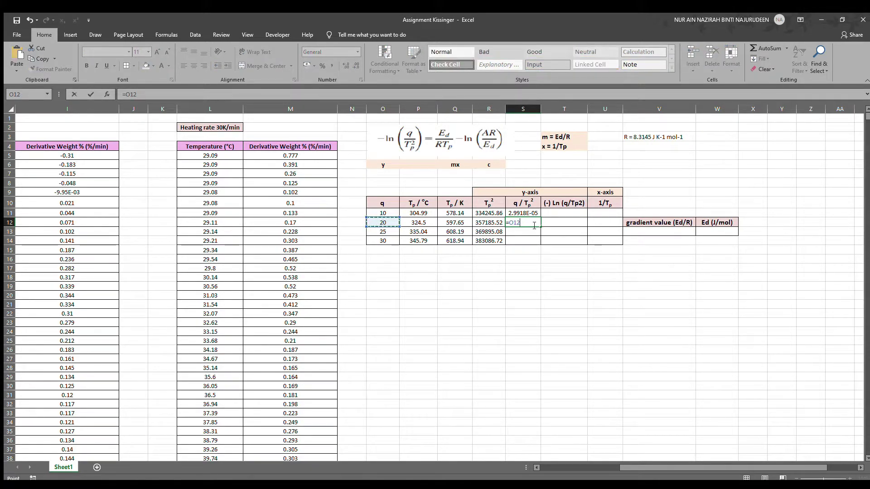
{"action": "type", "text": "/"}
{"action": "left_click", "coordinate": [489, 223]}
{"action": "key", "text": "Return"}
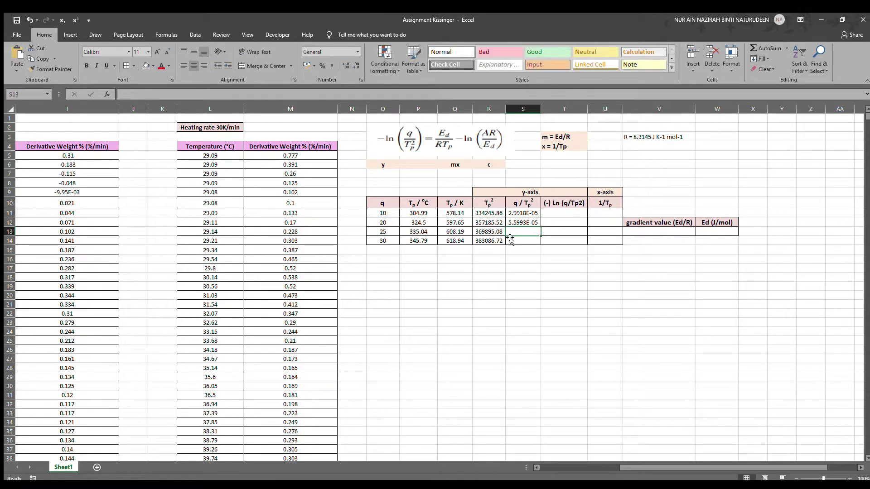
- Divide heating rates 25 and 30 by their Tp² values, giving 6.75867E-05 and 7.83112E-05
{"action": "type", "text": "="}
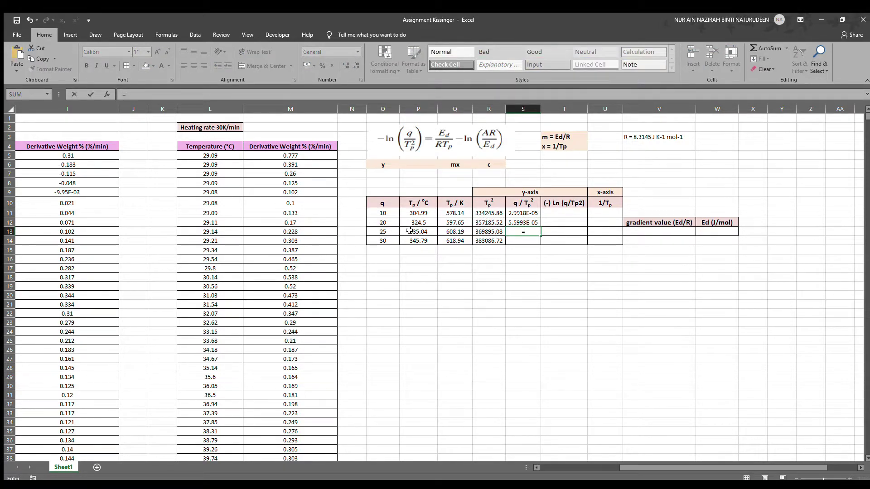
{"action": "left_click", "coordinate": [384, 232]}
{"action": "type", "text": "/"}
{"action": "left_click", "coordinate": [481, 232]}
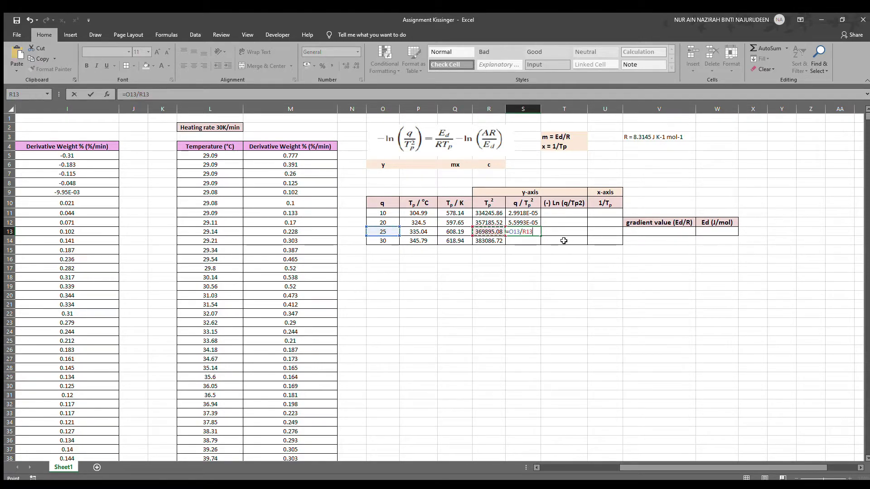
{"action": "key", "text": "Return"}
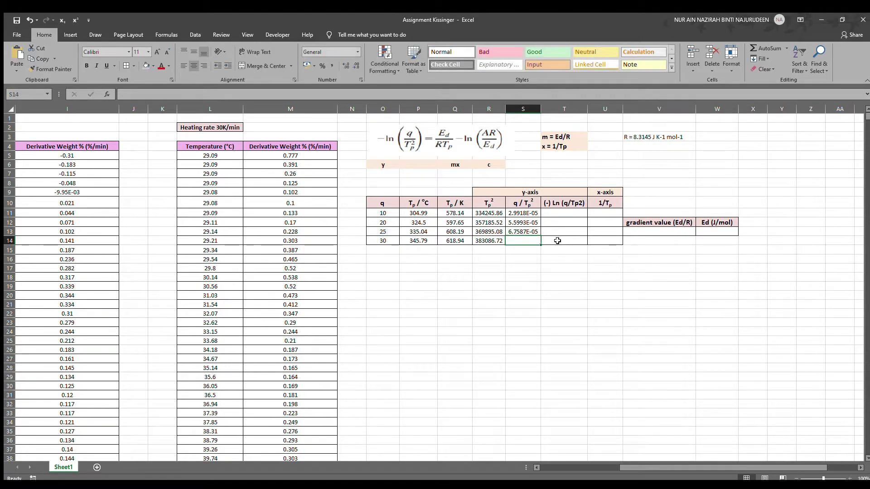
{"action": "type", "text": "="}
{"action": "left_click", "coordinate": [388, 242]}
{"action": "type", "text": "/"}
{"action": "left_click", "coordinate": [497, 242]}
{"action": "key", "text": "Return"}
{"action": "left_click", "coordinate": [564, 211]}
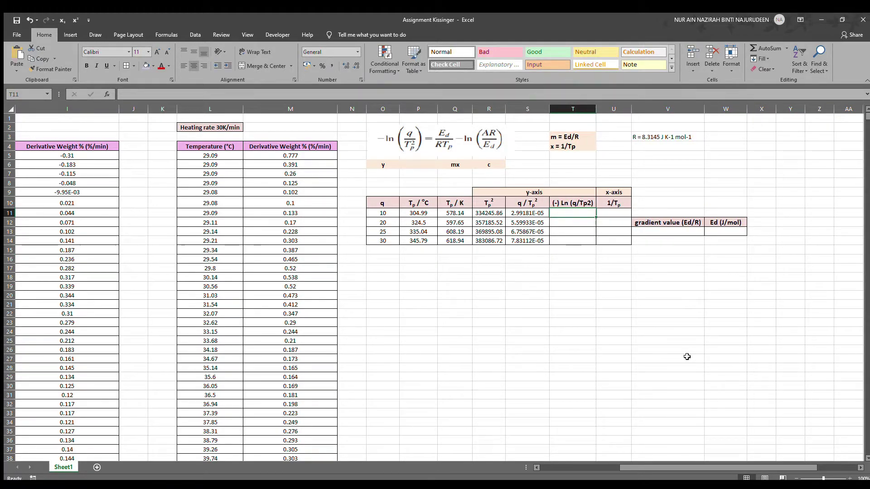
- Enter =-LN(S11) and =-LN(S12) in T11:T12, giving 10.41704701 and 9.790278323
{"action": "left_click", "coordinate": [578, 203]}
{"action": "left_click", "coordinate": [573, 214]}
{"action": "type", "text": "=-"}
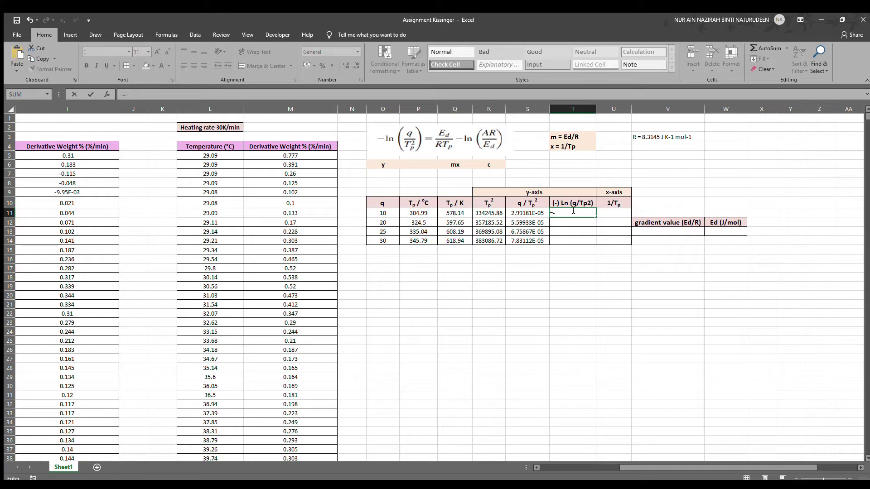
{"action": "type", "text": "N("}
{"action": "left_click", "coordinate": [528, 215]}
{"action": "type", "text": ")"}
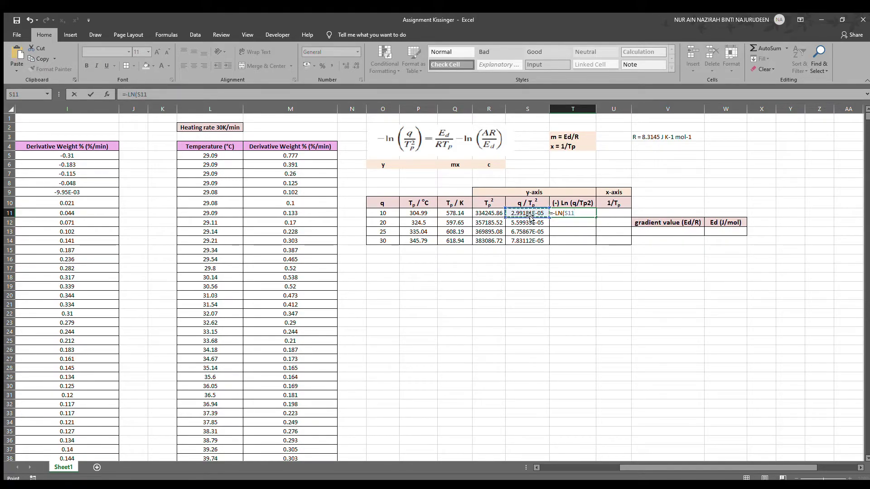
{"action": "key", "text": "Return"}
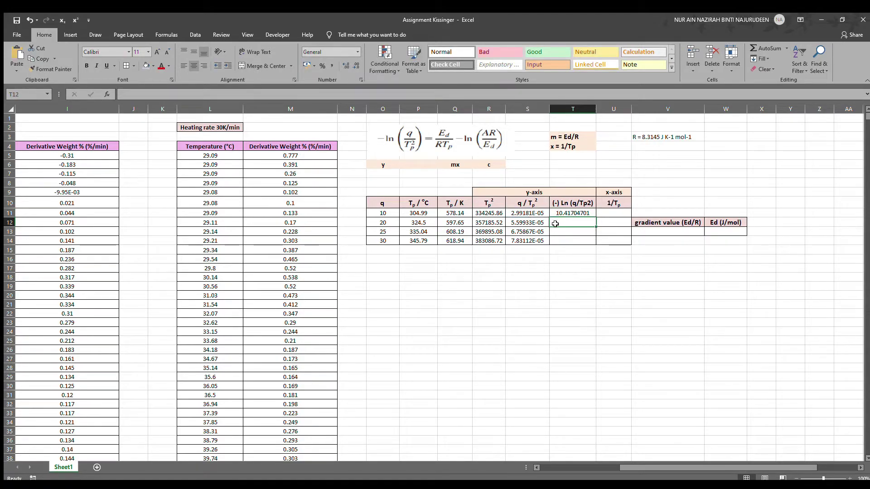
{"action": "type", "text": "=-"}
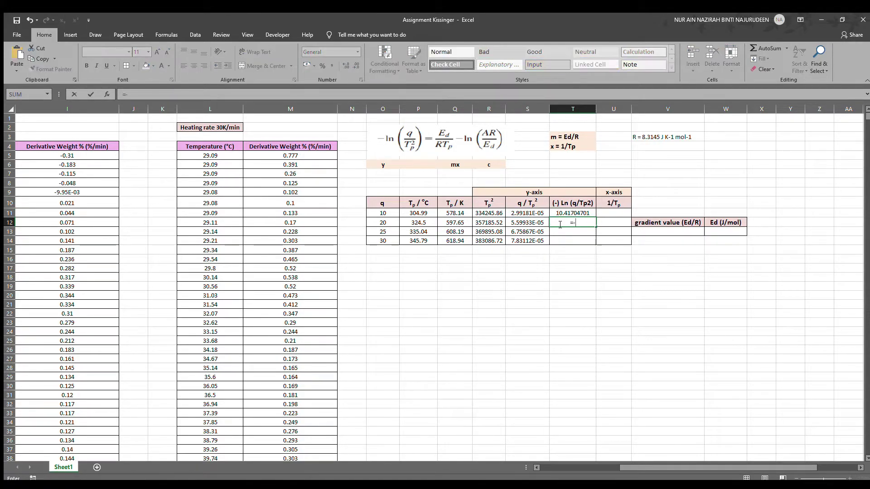
{"action": "type", "text": "LN)"}
{"action": "key", "text": "BackSpace"}
{"action": "type", "text": "("}
{"action": "left_click", "coordinate": [521, 223]}
{"action": "type", "text": ")"}
{"action": "key", "text": "Return"}
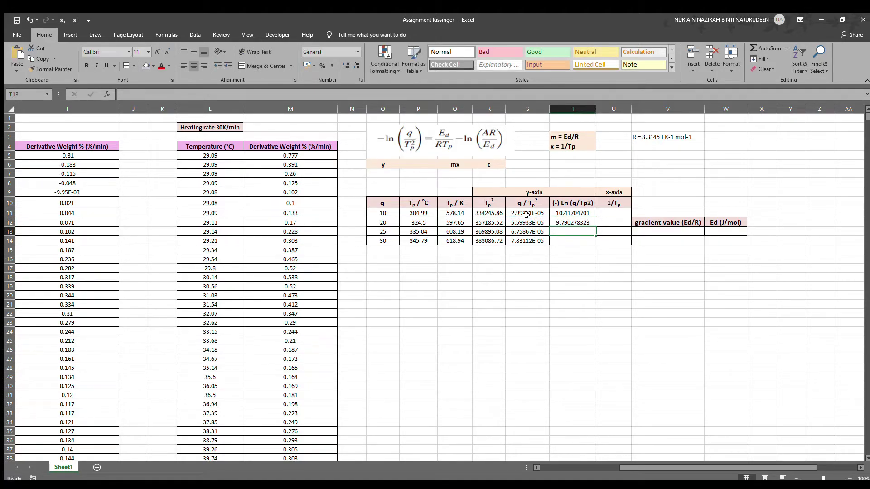
- Enter =-LN(S13) and =-LN(S14) in T13:T14, giving 9.602098841 and 9.454819293
{"action": "type", "text": "=-LN"}
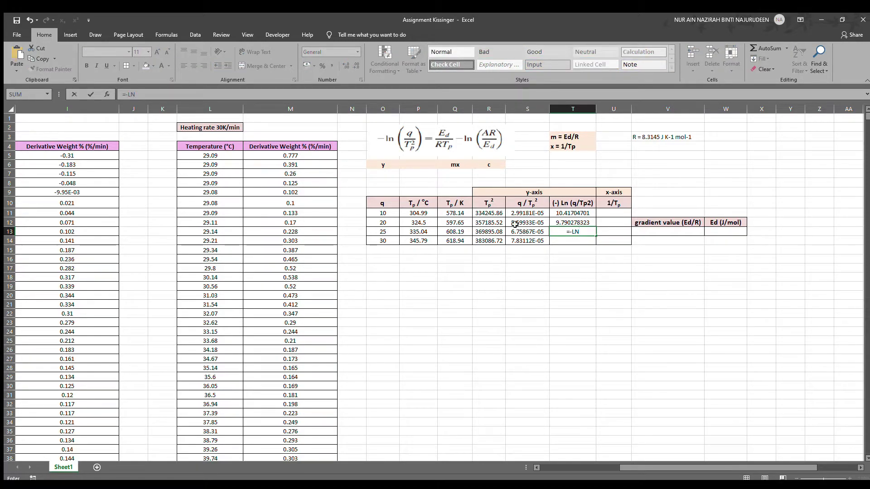
{"action": "type", "text": "("}
{"action": "left_click", "coordinate": [539, 232]}
{"action": "type", "text": ")"}
{"action": "key", "text": "Return"}
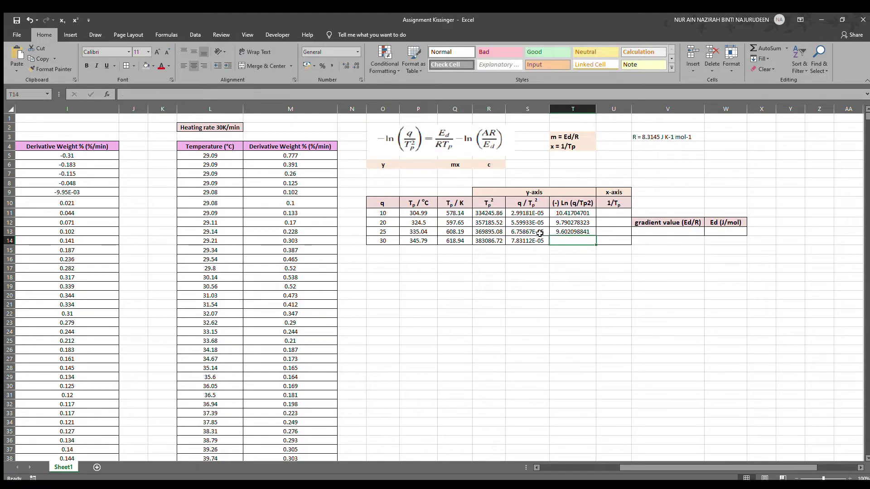
{"action": "type", "text": "="}
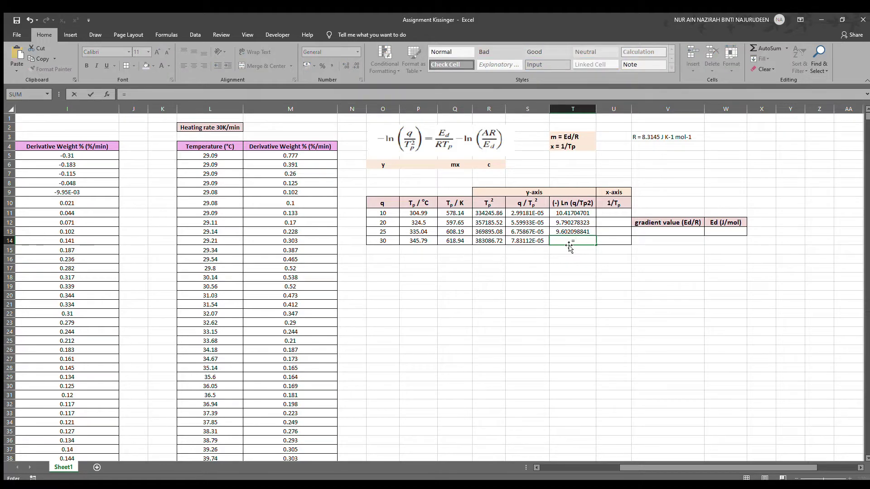
{"action": "type", "text": "-LN("}
{"action": "left_click", "coordinate": [527, 241]}
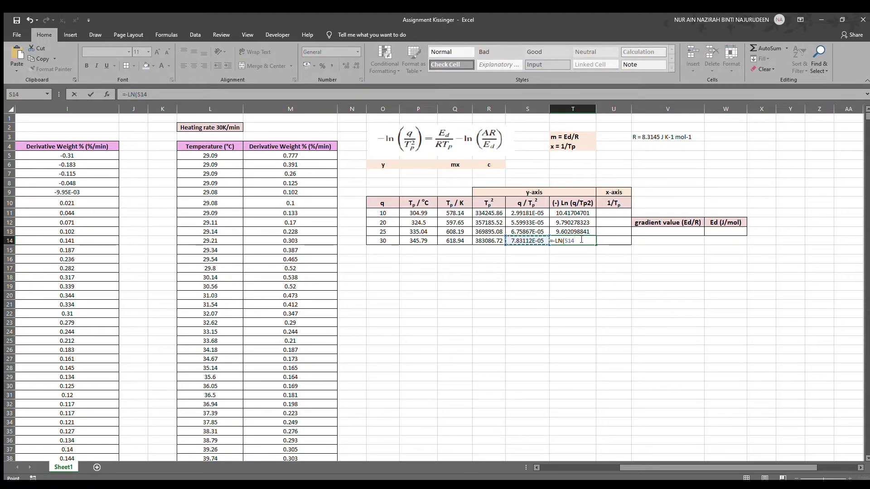
{"action": "type", "text": ")"}
{"action": "key", "text": "Return"}
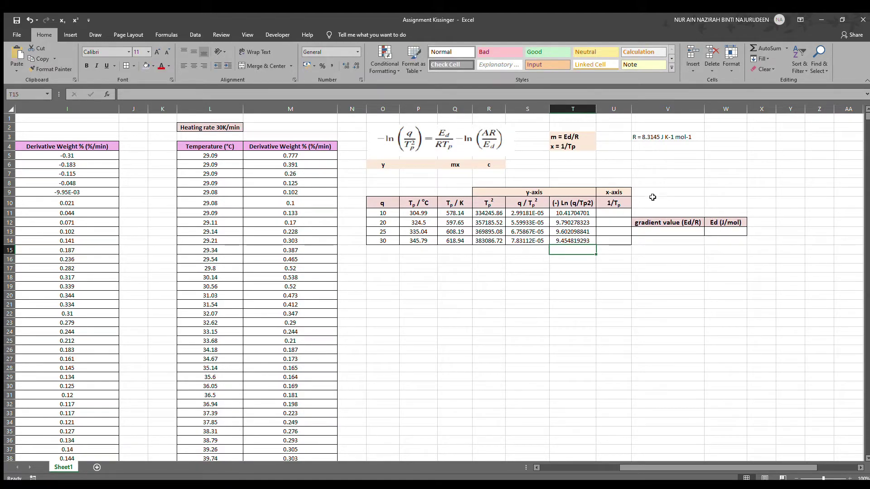
- Enter the reciprocal formulas =1/Q11 in U11 and =1/Q12 in U12
{"action": "left_click", "coordinate": [627, 199]}
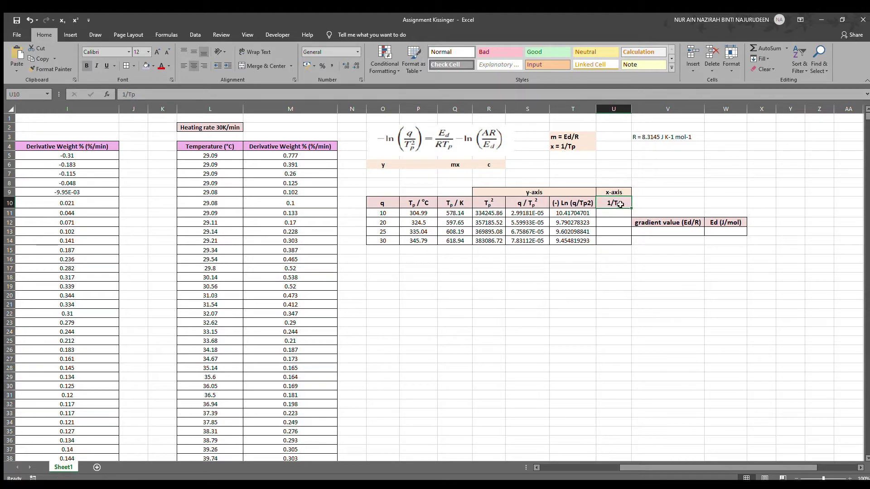
{"action": "left_click", "coordinate": [619, 212]}
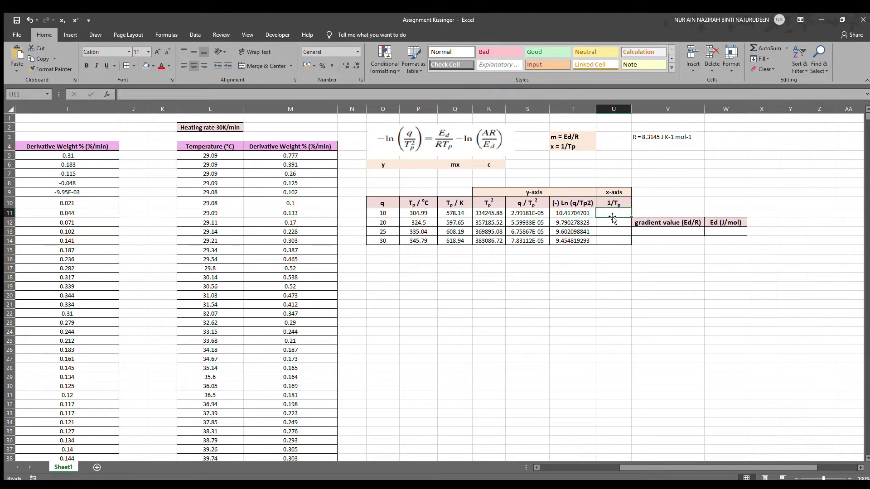
{"action": "type", "text": "=1"}
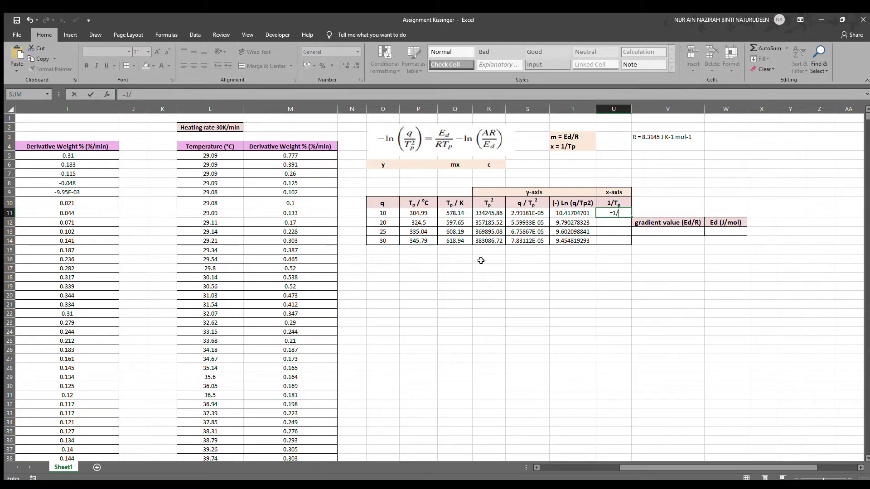
{"action": "type", "text": "/"}
{"action": "left_click", "coordinate": [448, 212]}
{"action": "key", "text": "Return"}
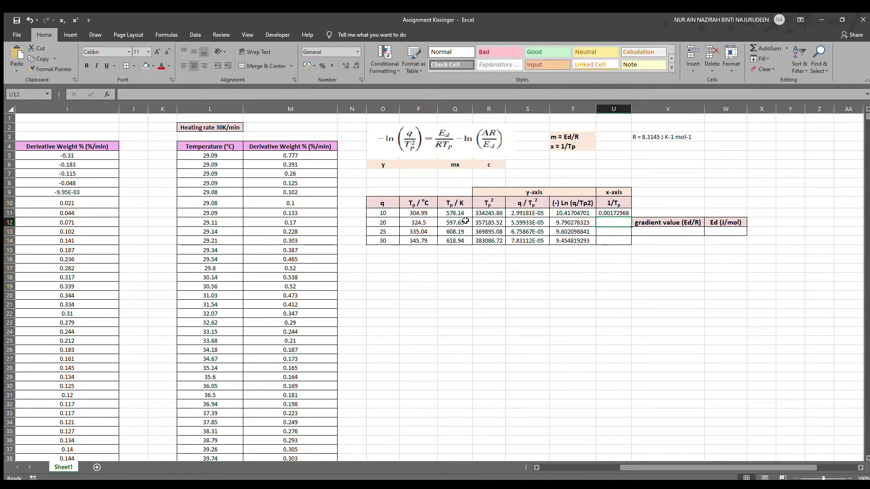
{"action": "type", "text": "=1"}
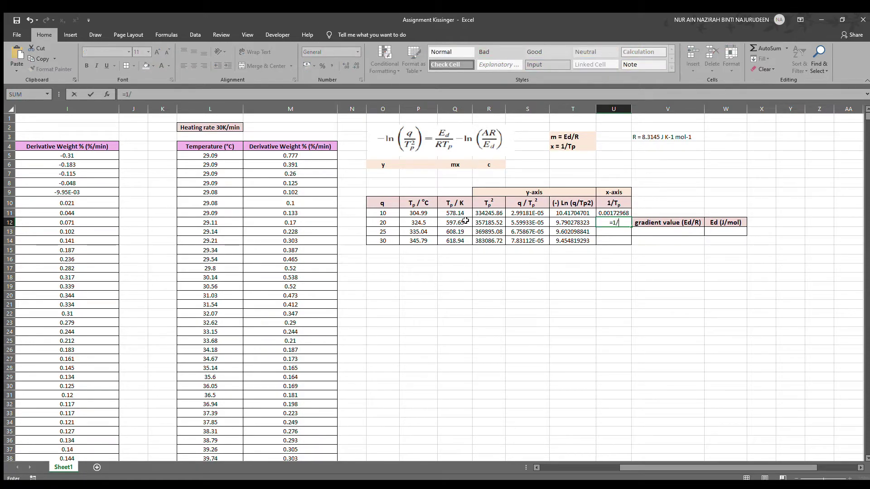
{"action": "type", "text": "/"}
{"action": "left_click", "coordinate": [457, 222]}
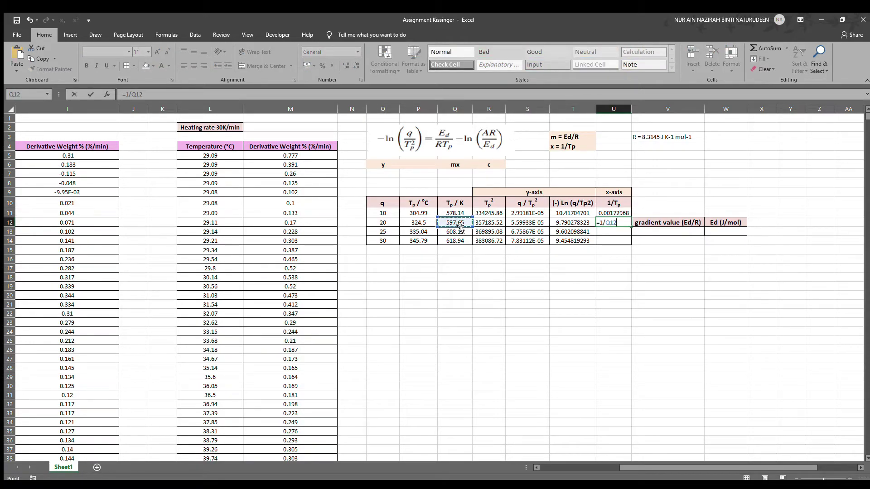
{"action": "key", "text": "Return"}
- Enter =1/Q13 and =1/Q14 in U13:U14, then select T10:U14
{"action": "type", "text": "=1"}
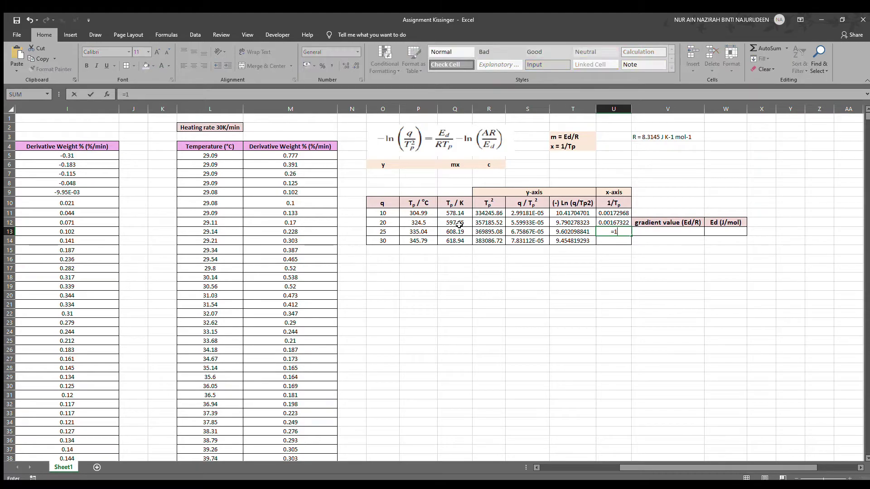
{"action": "type", "text": "/"}
{"action": "left_click", "coordinate": [459, 231]}
{"action": "key", "text": "Return"}
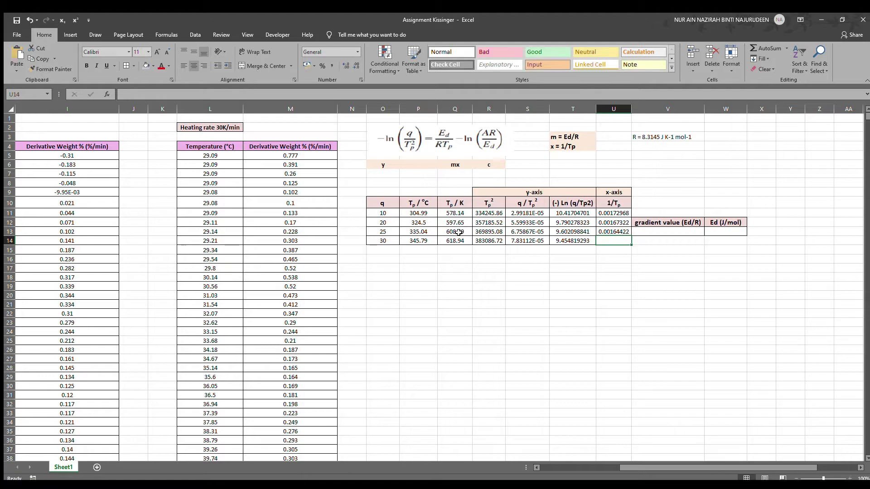
{"action": "type", "text": "=1/"}
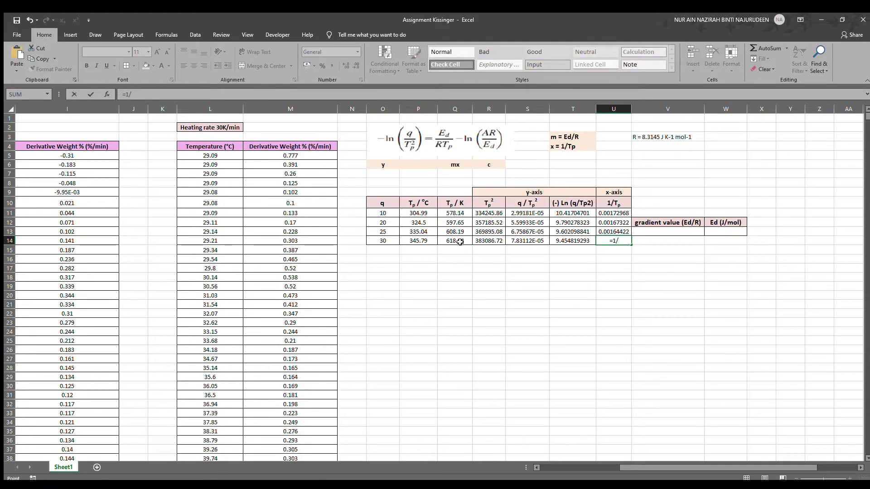
{"action": "left_click", "coordinate": [459, 242]}
{"action": "key", "text": "Return"}
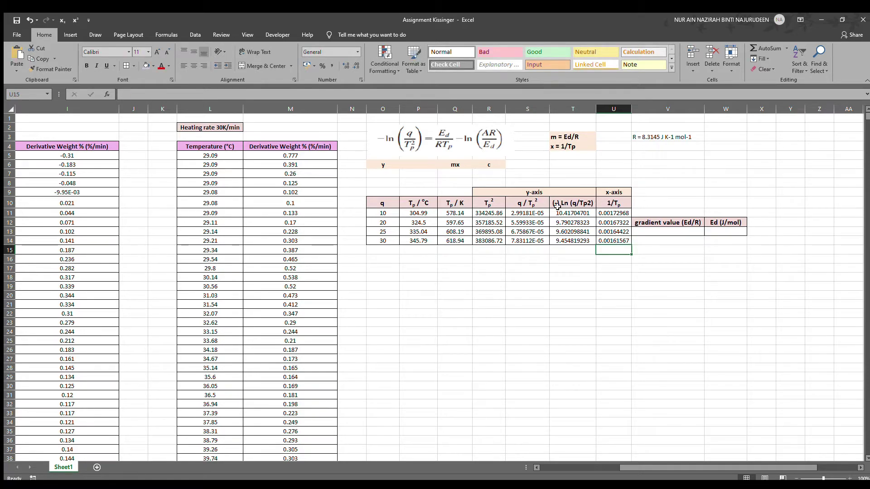
{"action": "left_click_drag", "start_coordinate": [573, 201], "coordinate": [610, 238]}
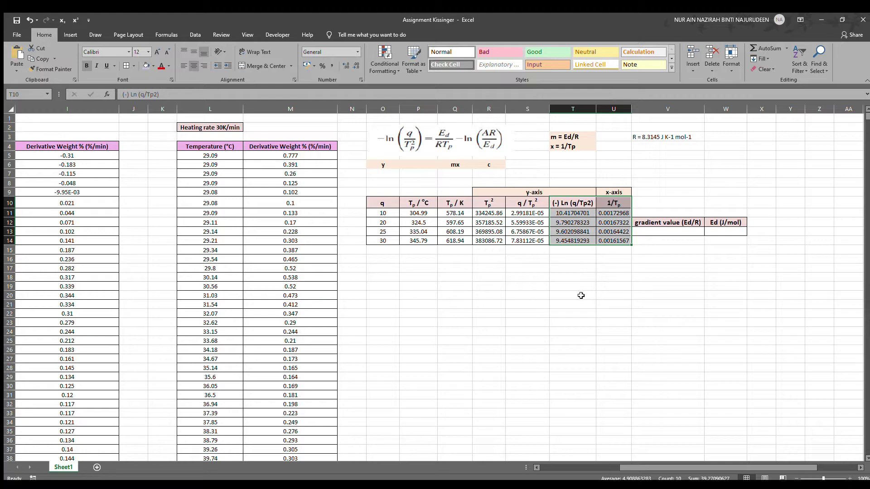
- Select the -ln(q/Tp²) and 1/Tp value pairs in T11:U14 and go to the Insert ribbon
{"action": "left_click", "coordinate": [572, 269]}
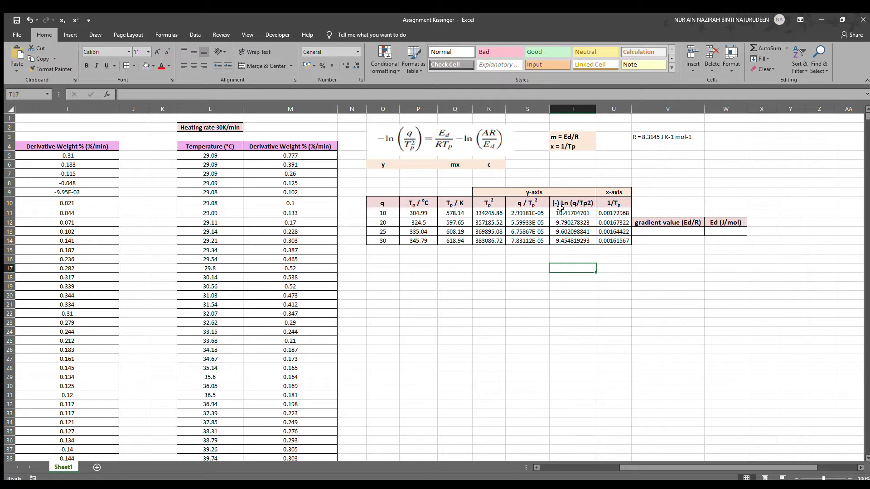
{"action": "left_click_drag", "start_coordinate": [576, 203], "coordinate": [576, 241]}
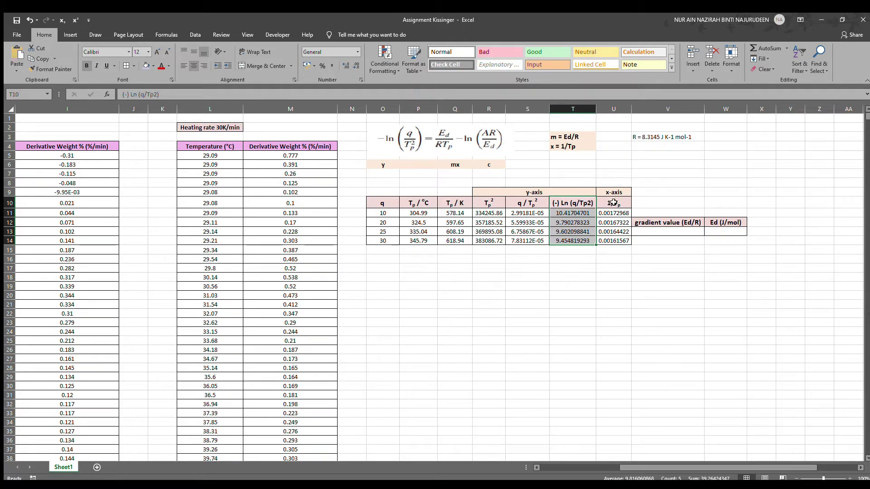
{"action": "left_click_drag", "start_coordinate": [615, 202], "coordinate": [615, 240]}
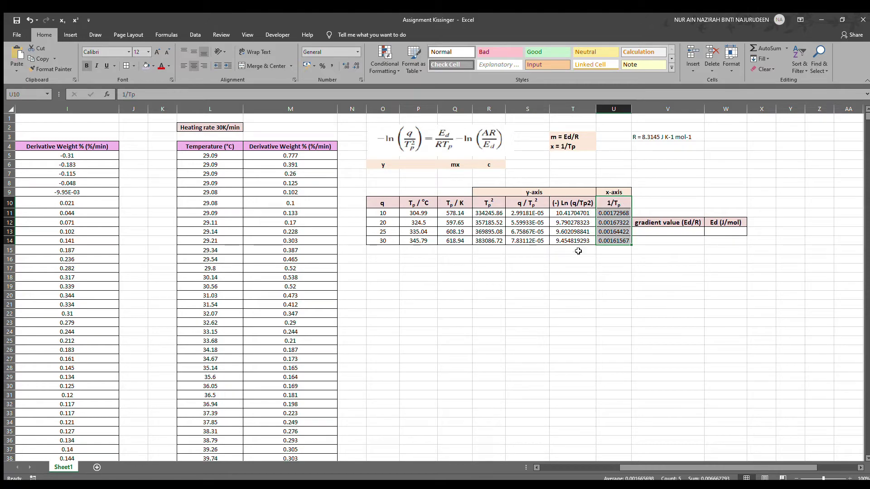
{"action": "left_click_drag", "start_coordinate": [573, 212], "coordinate": [606, 239]}
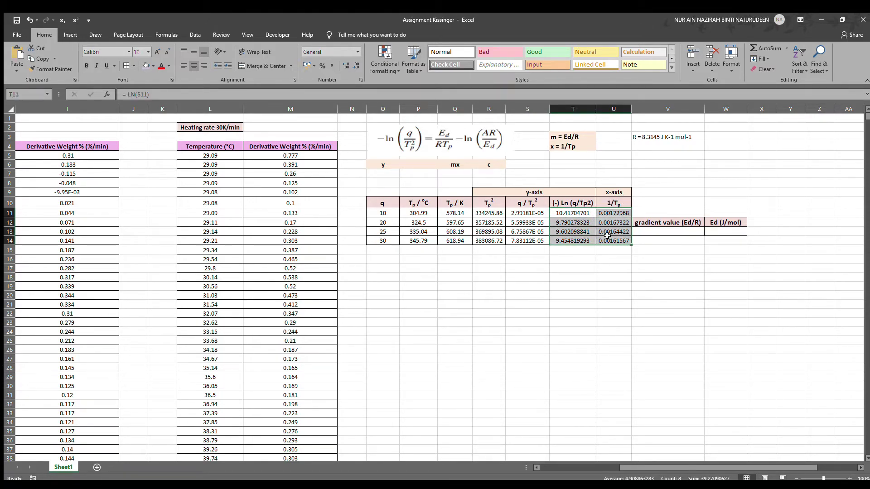
{"action": "left_click", "coordinate": [69, 38]}
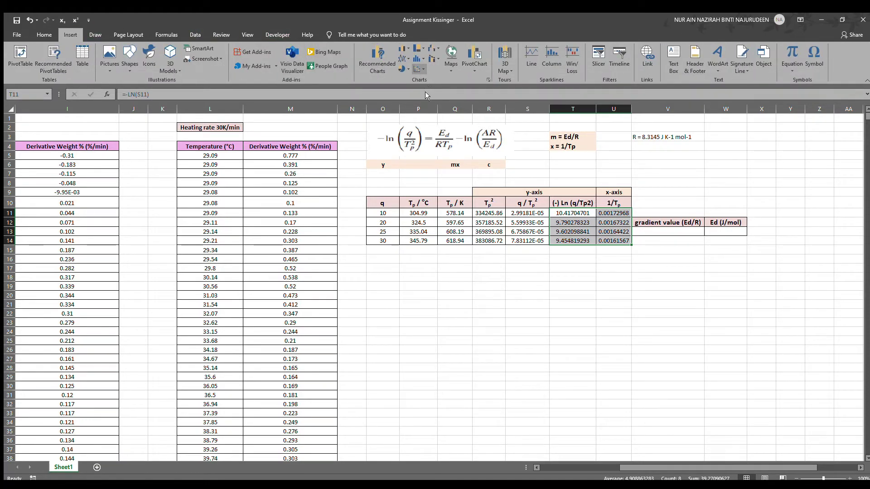
- Insert a scatter chart of the four Kissinger points and inspect its vertical axis settings
{"action": "left_click", "coordinate": [417, 69]}
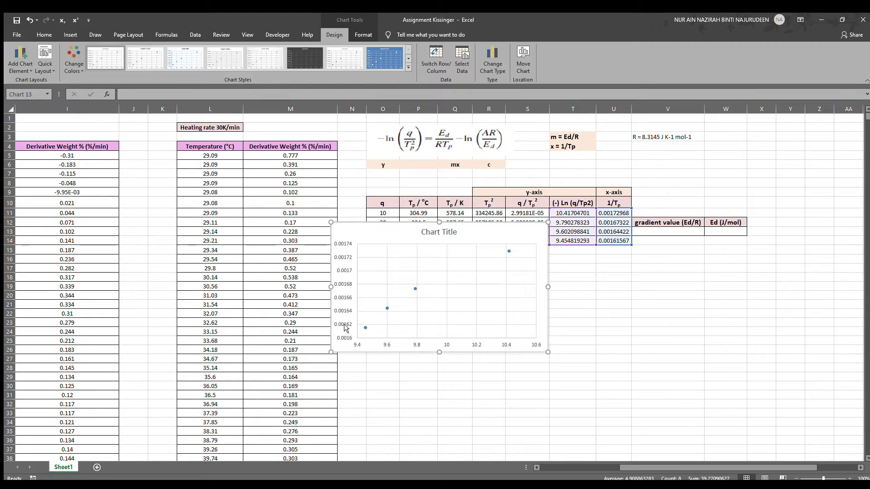
{"action": "left_click", "coordinate": [345, 328]}
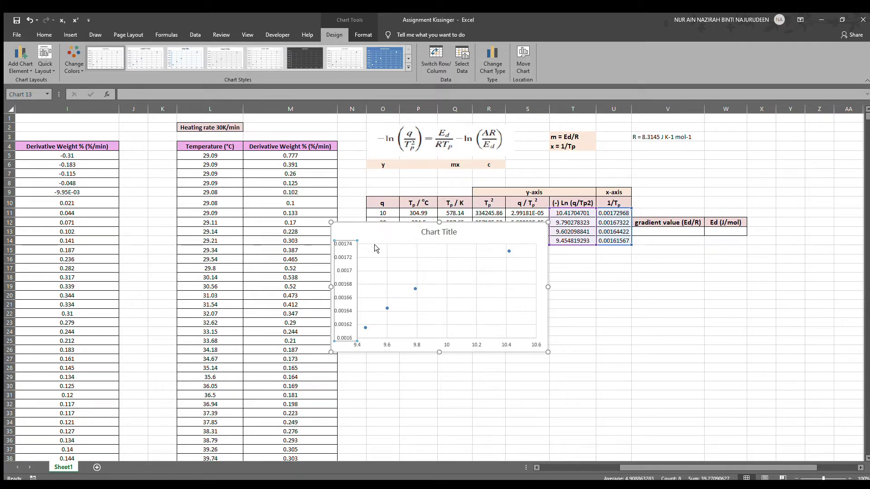
{"action": "key", "text": "ctrl+1"}
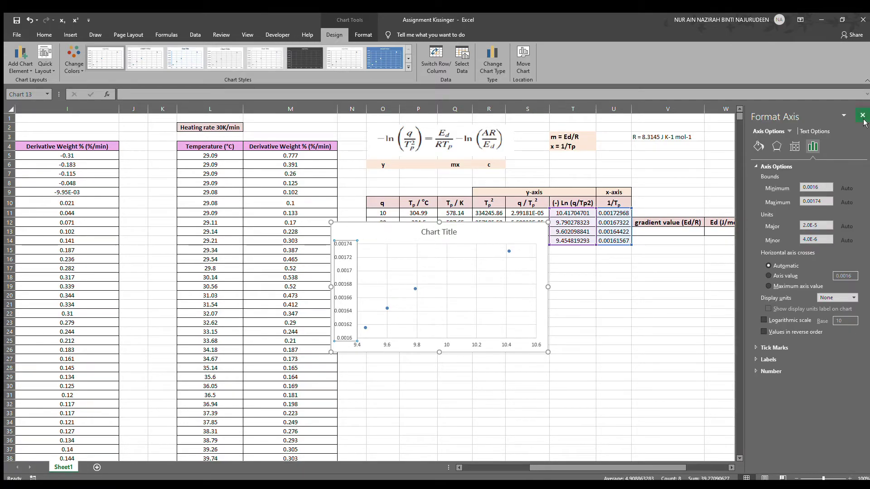
{"action": "left_click", "coordinate": [866, 116]}
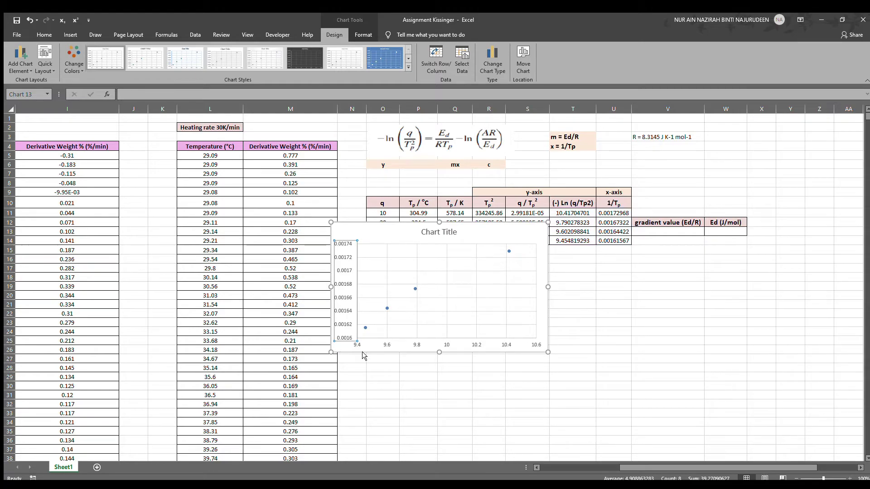
{"action": "key", "text": "alt+j"}
{"action": "key", "text": "c"}
{"action": "key", "text": "e"}
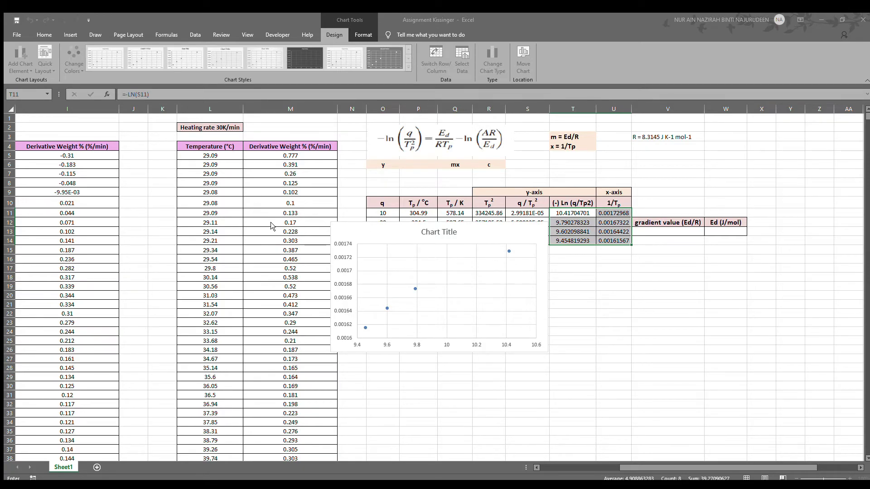
- Plot U11:U14 as X and T11:T14 as Y, then move and enlarge the chart
{"action": "left_click_drag", "start_coordinate": [613, 212], "coordinate": [613, 240]}
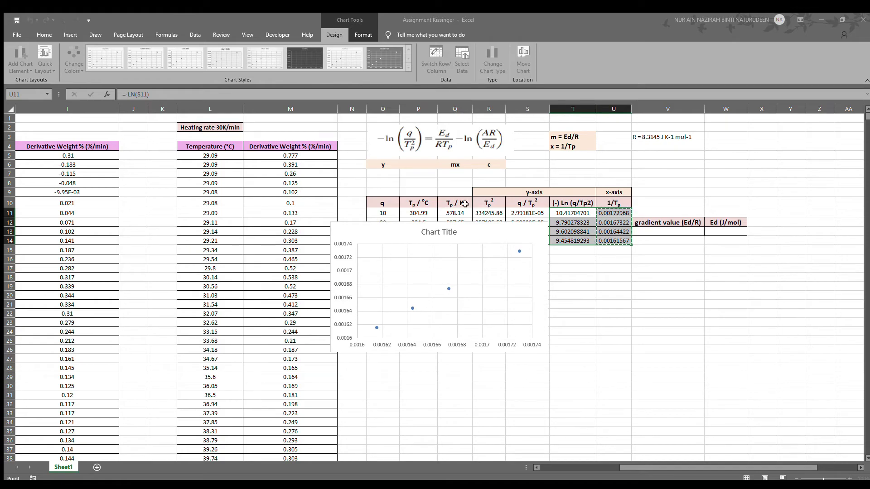
{"action": "left_click_drag", "start_coordinate": [572, 213], "coordinate": [573, 237]}
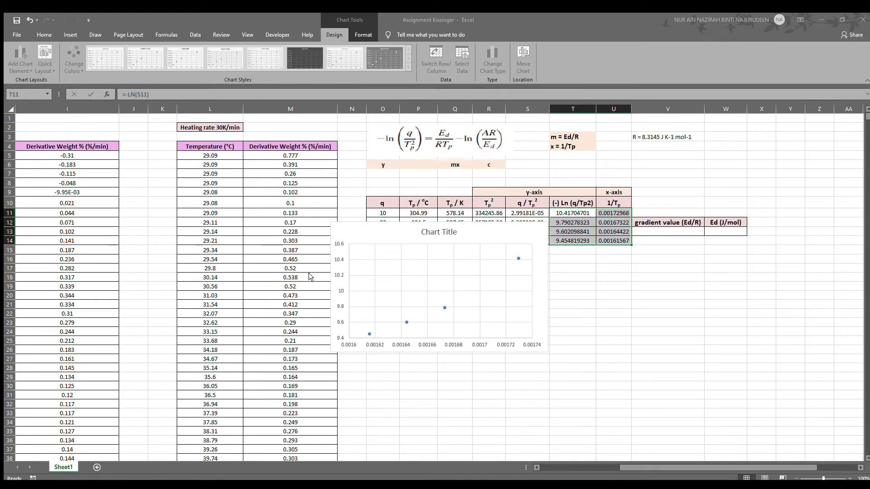
{"action": "left_click", "coordinate": [325, 281]}
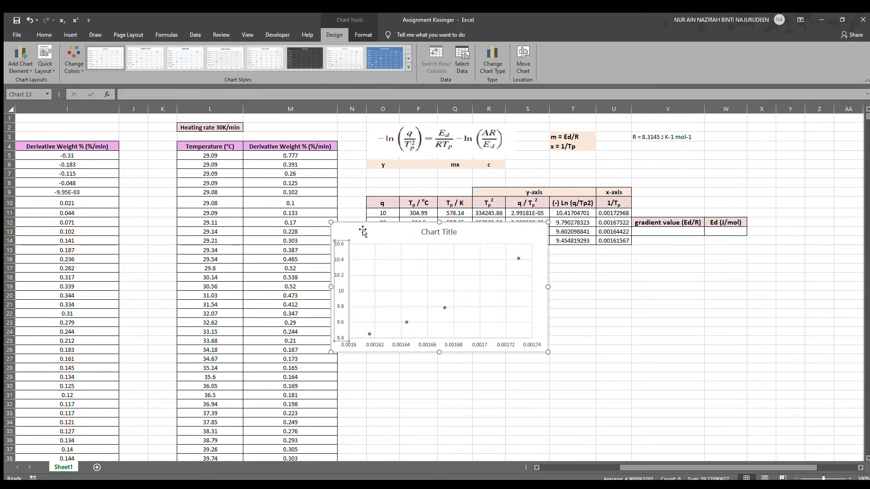
{"action": "left_click_drag", "start_coordinate": [349, 231], "coordinate": [236, 260]}
{"action": "left_click_drag", "start_coordinate": [436, 251], "coordinate": [520, 191]}
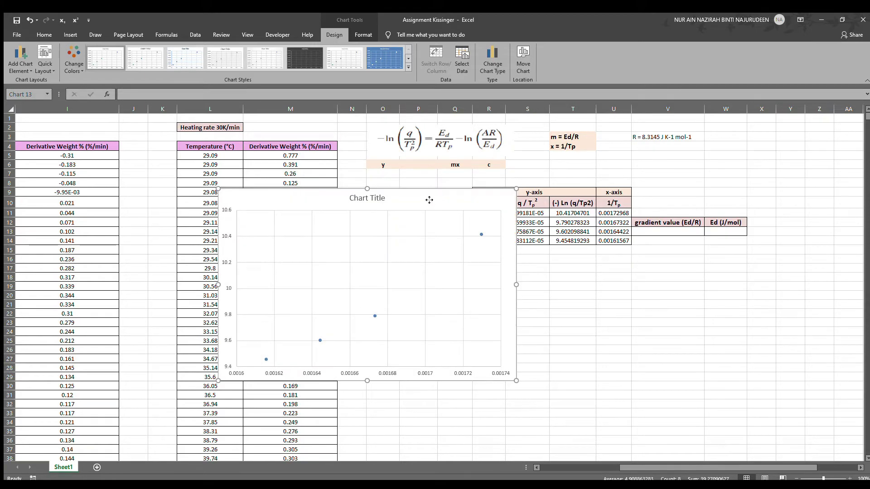
{"action": "left_click_drag", "start_coordinate": [430, 202], "coordinate": [443, 196]}
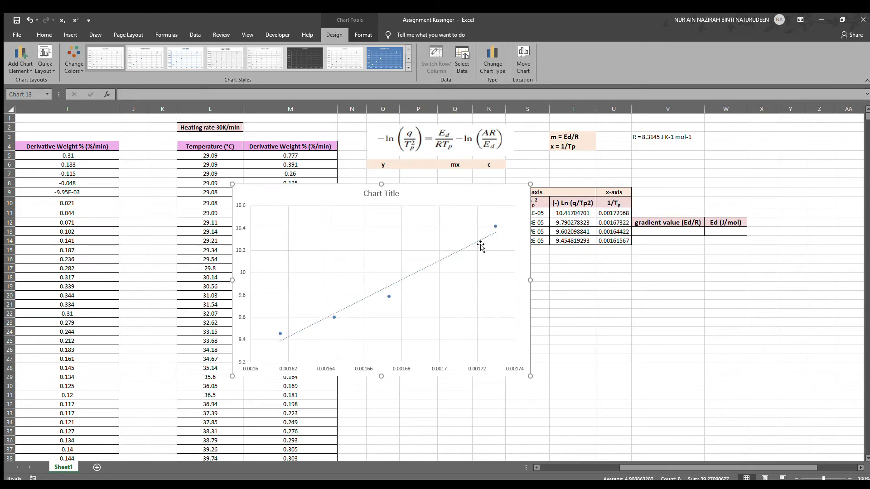
- Show the linear trendline's equation y = 8563.2x - 4.4476 on the chart
{"action": "left_click", "coordinate": [471, 244]}
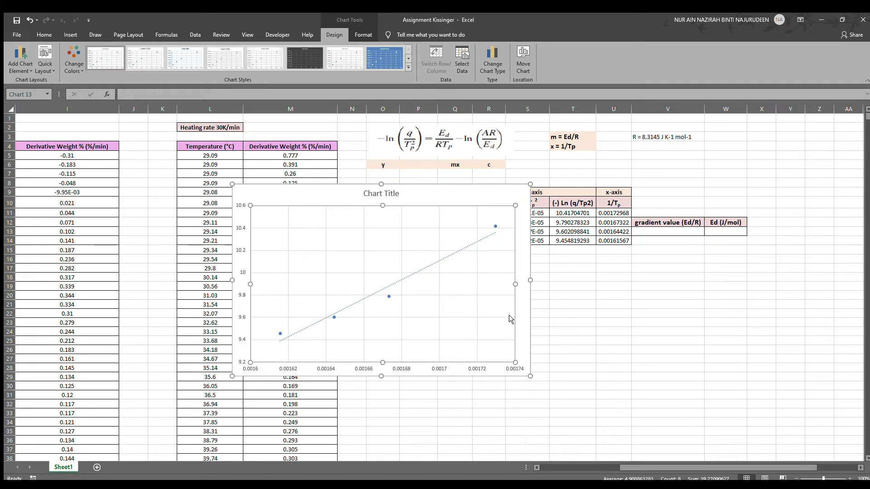
{"action": "left_click", "coordinate": [431, 370]}
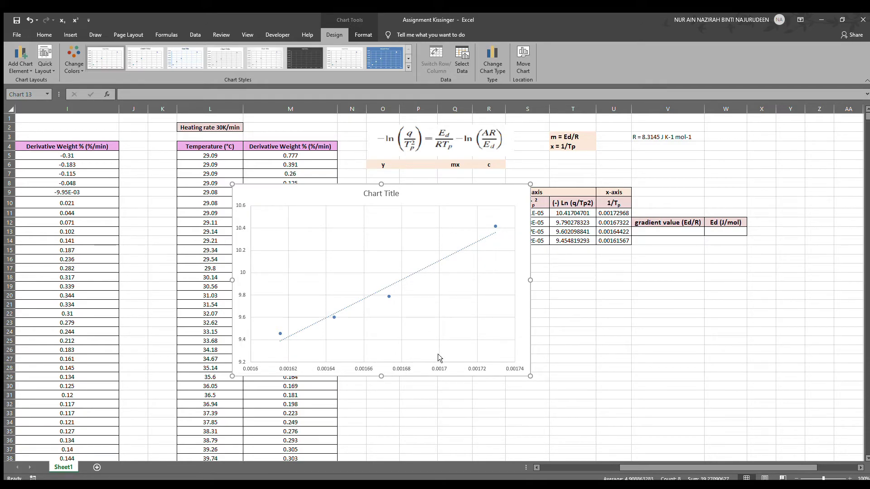
{"action": "left_click", "coordinate": [383, 291]}
{"action": "key", "text": "ctrl+1"}
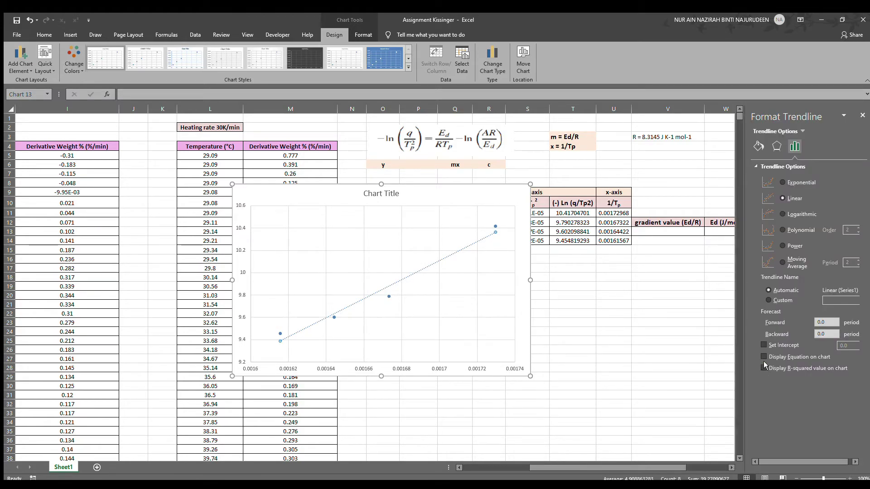
{"action": "left_click", "coordinate": [764, 358]}
{"action": "left_click", "coordinate": [648, 306]}
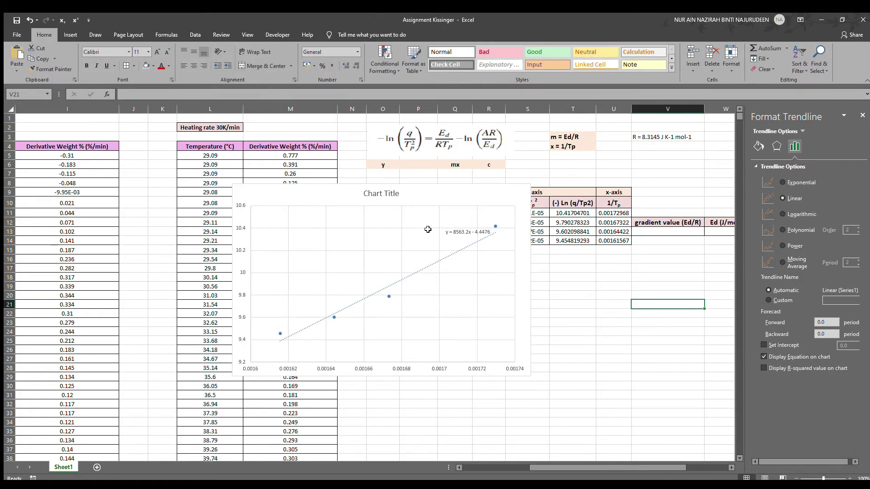
- Move the trendline equation label into the plot's open area
{"action": "left_click", "coordinate": [457, 230]}
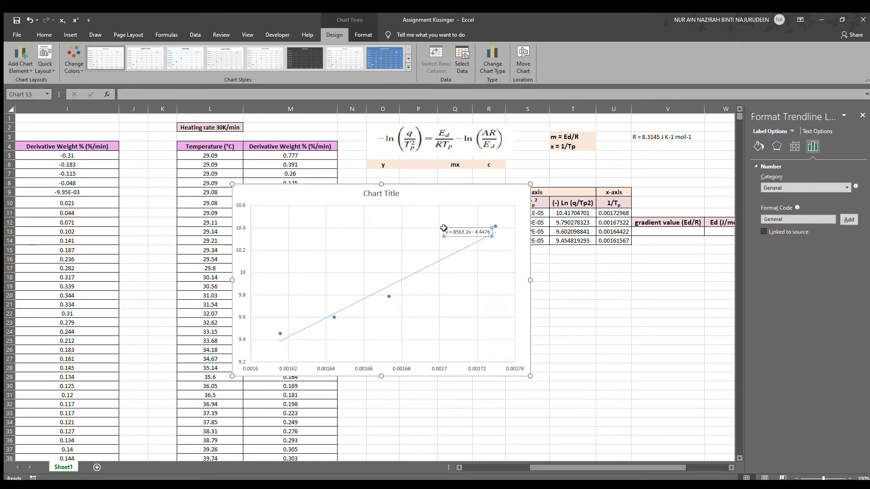
{"action": "left_click_drag", "start_coordinate": [443, 229], "coordinate": [362, 248]}
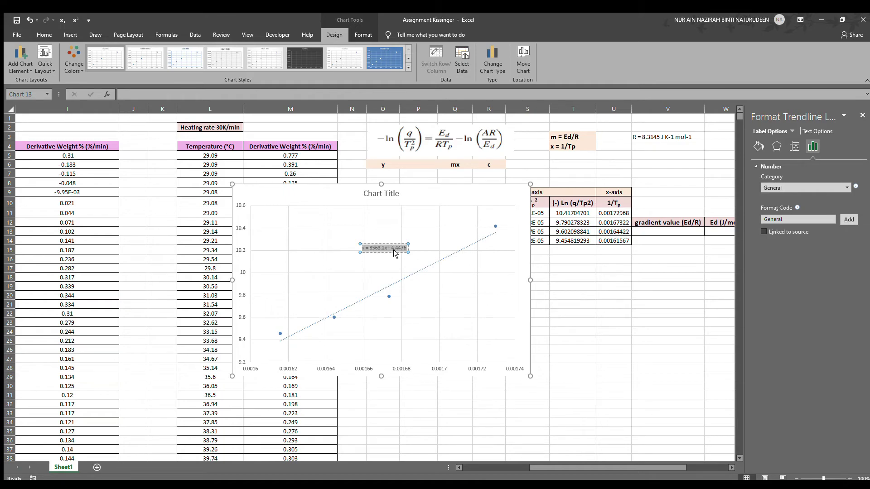
{"action": "left_click", "coordinate": [45, 34]}
{"action": "left_click", "coordinate": [862, 116]}
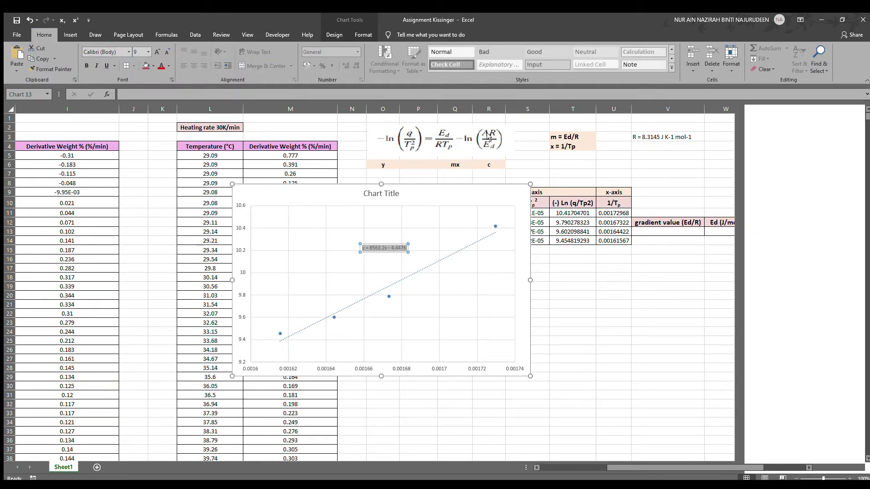
- Make the equation 16 pt bold and shift the chart further left
{"action": "left_click", "coordinate": [157, 52]}
{"action": "left_click", "coordinate": [157, 52]}
{"action": "left_click", "coordinate": [157, 53]}
{"action": "left_click", "coordinate": [157, 53]}
{"action": "left_click", "coordinate": [157, 53]}
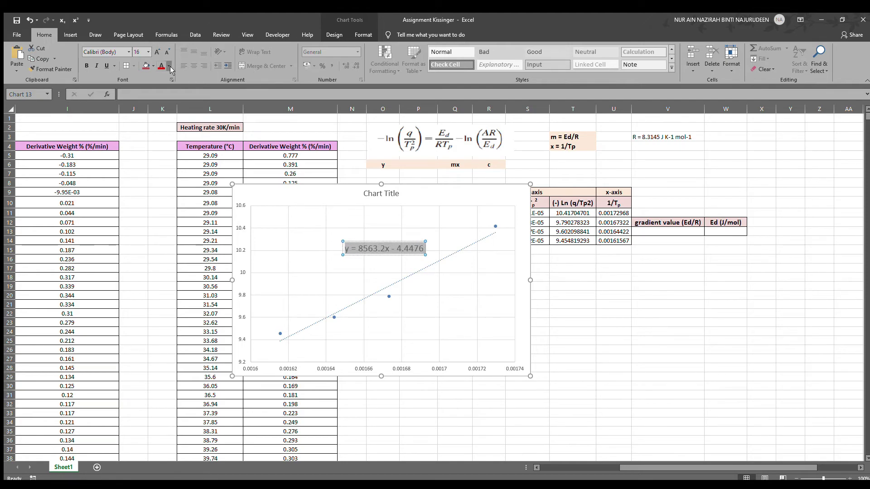
{"action": "left_click", "coordinate": [89, 69]}
{"action": "left_click", "coordinate": [496, 273]}
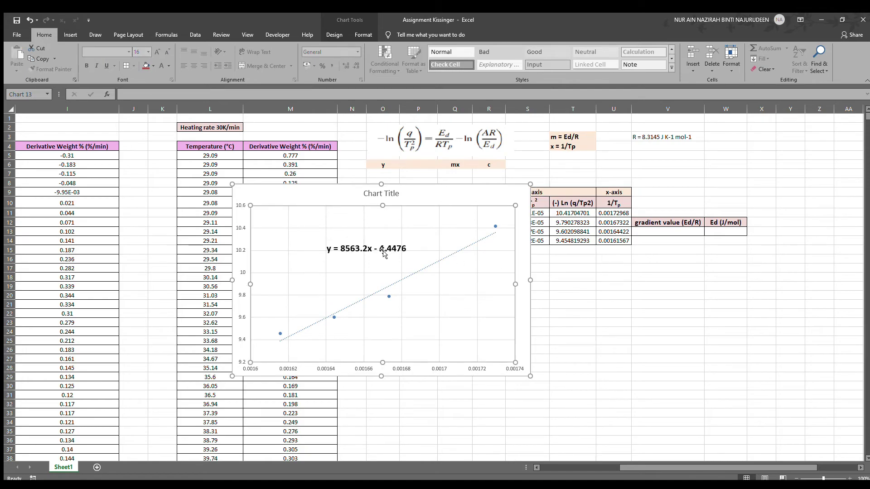
{"action": "left_click_drag", "start_coordinate": [380, 254], "coordinate": [395, 255]}
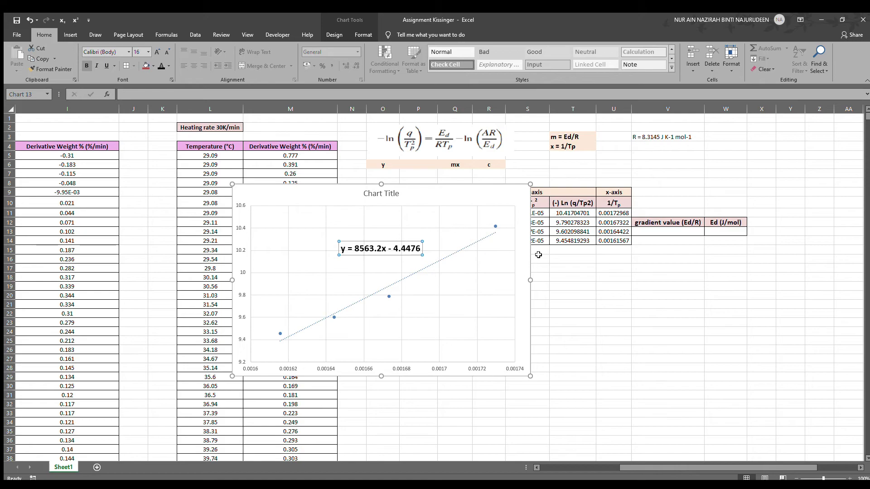
{"action": "left_click", "coordinate": [448, 192]}
{"action": "left_click_drag", "start_coordinate": [448, 193], "coordinate": [381, 207]}
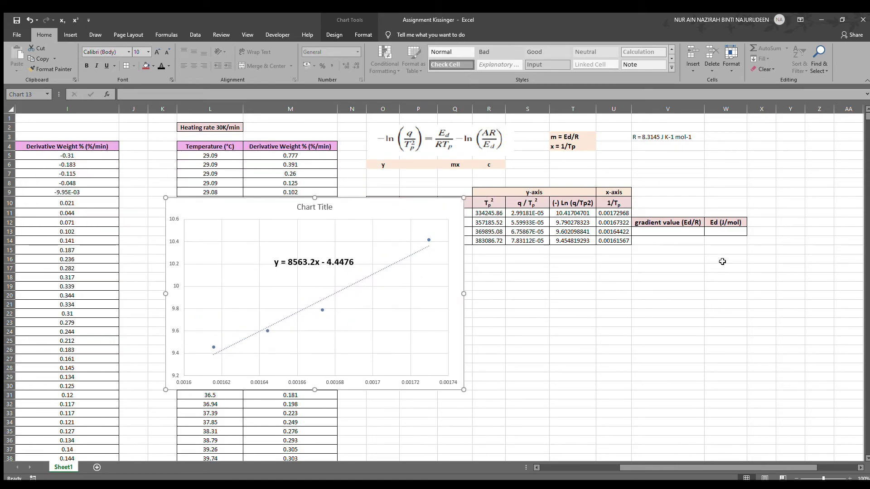
- Enter gradient 8563.2 in V13 and compute Ed in W13 as =V13*8.3145 (71198.7264)
{"action": "left_click", "coordinate": [685, 232]}
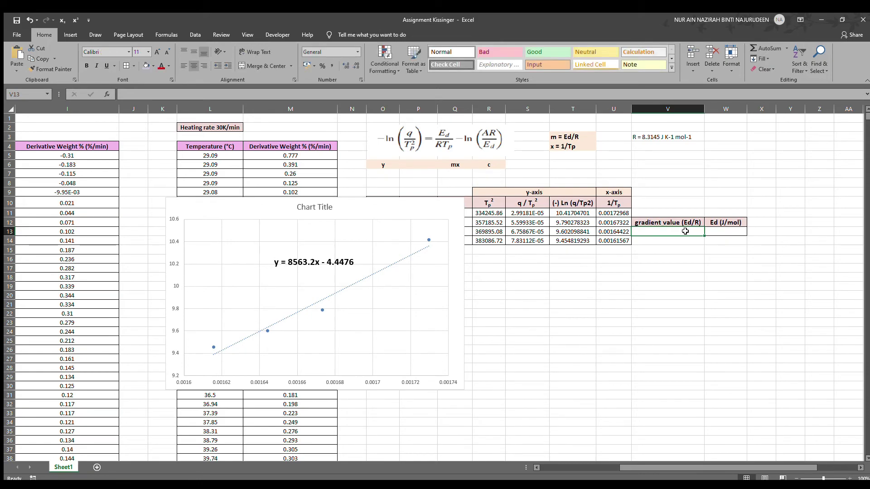
{"action": "type", "text": "85"}
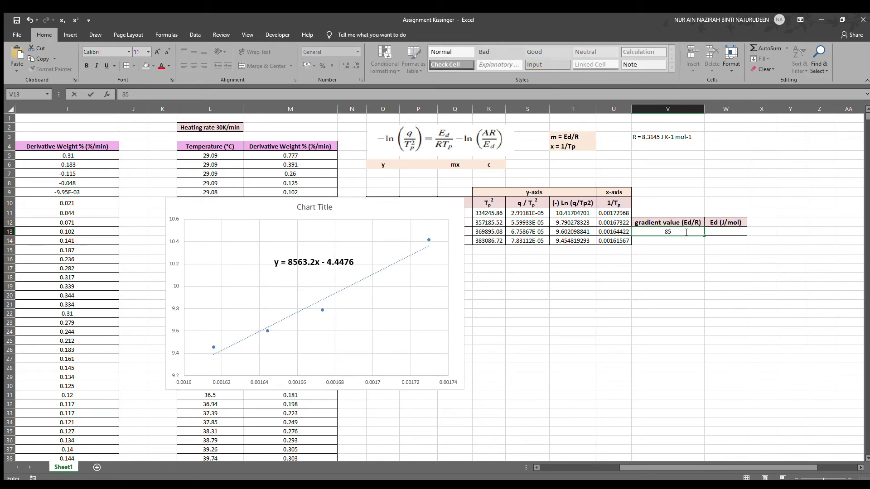
{"action": "type", "text": "63.2"}
{"action": "left_click", "coordinate": [731, 232]}
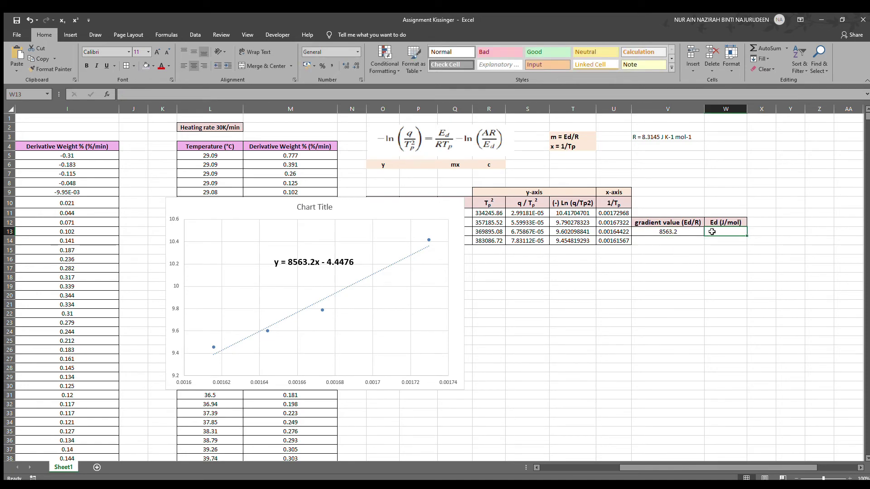
{"action": "type", "text": "="}
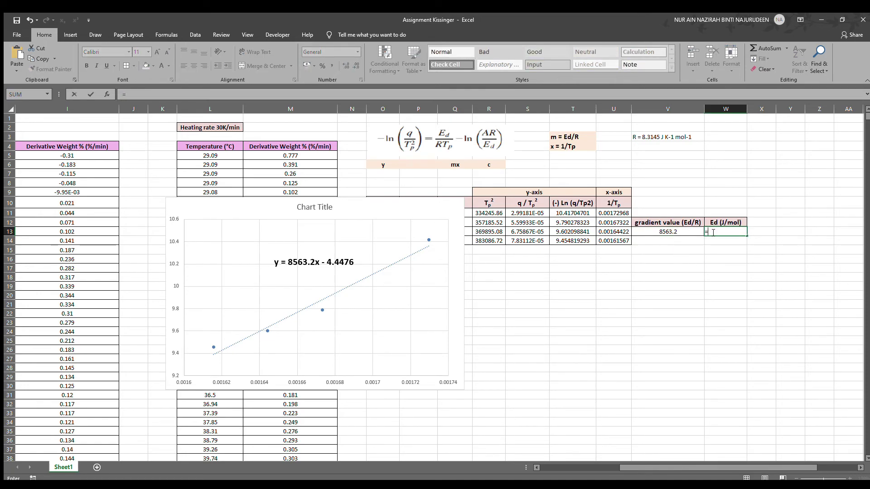
{"action": "left_click", "coordinate": [668, 232]}
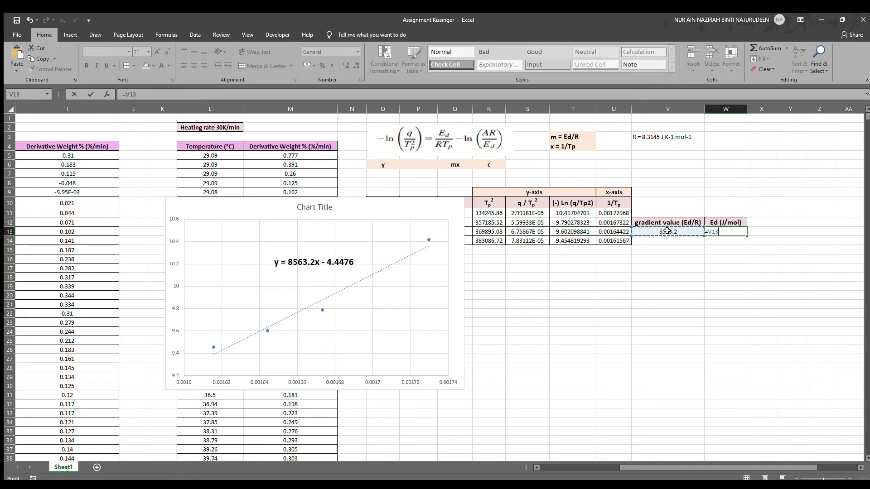
{"action": "type", "text": "*"}
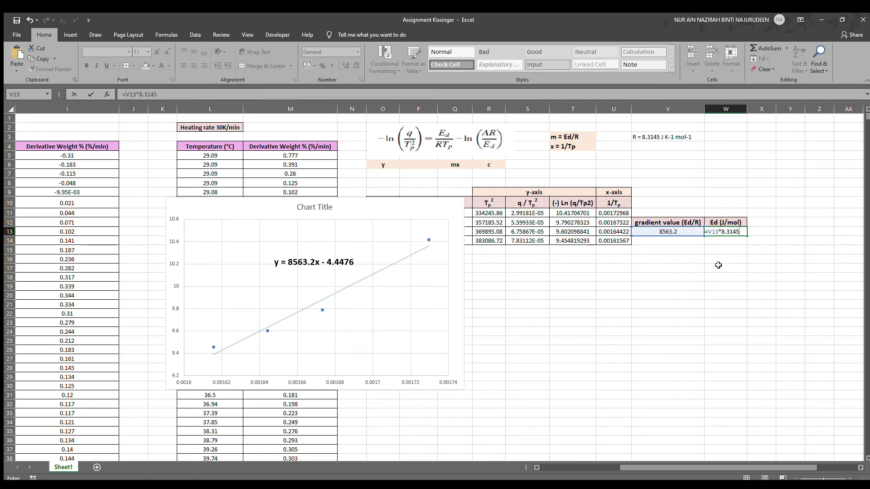
{"action": "key", "text": "Return"}
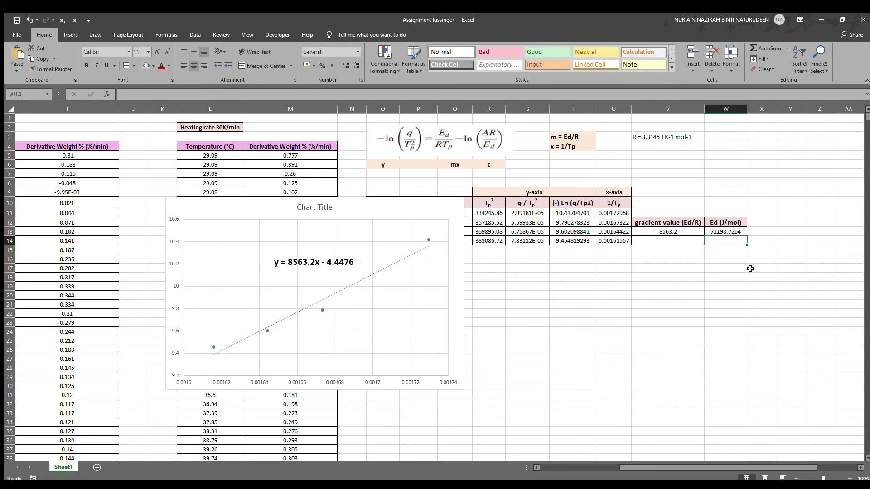
- Move the chart below the table and fill the Ed cell W13 (71198.7264) yellow
{"action": "left_click", "coordinate": [733, 232]}
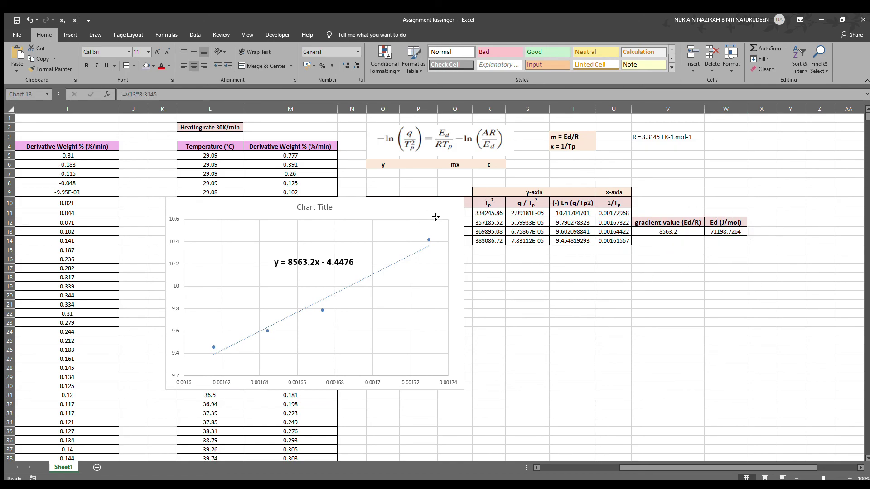
{"action": "left_click_drag", "start_coordinate": [379, 262], "coordinate": [552, 335]}
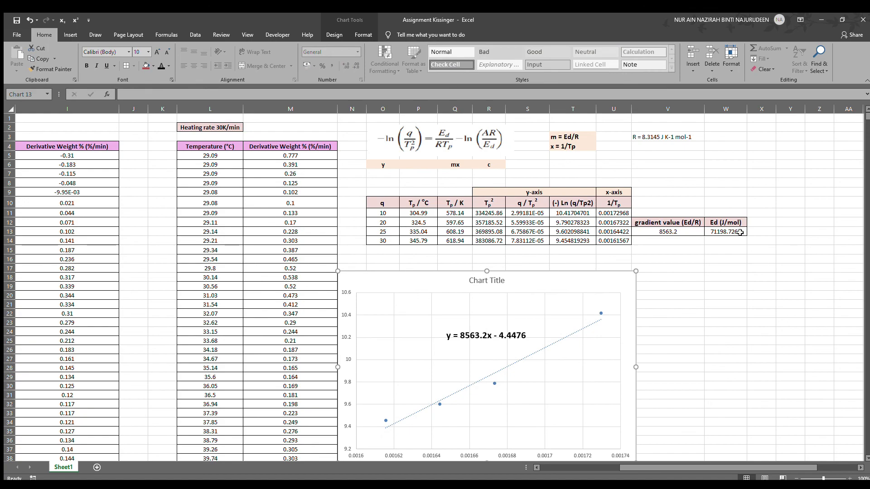
{"action": "left_click", "coordinate": [732, 233]}
{"action": "left_click", "coordinate": [734, 242]}
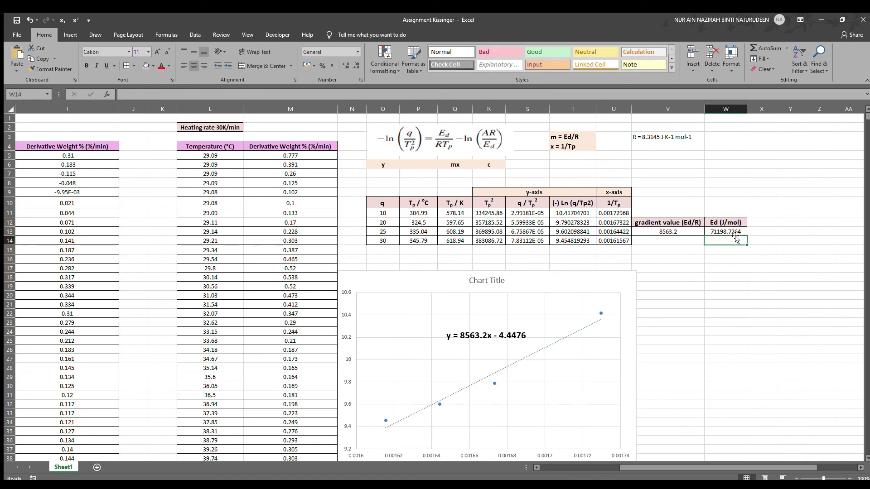
{"action": "left_click", "coordinate": [736, 230]}
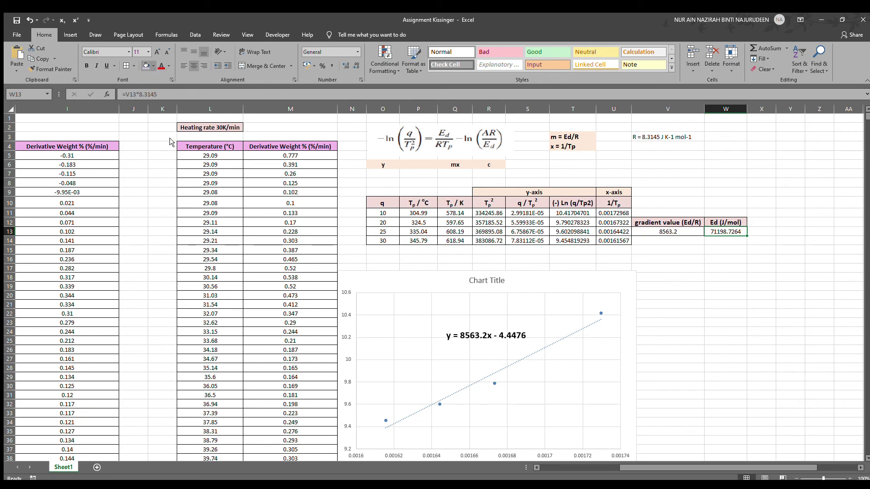
{"action": "left_click", "coordinate": [734, 267]}
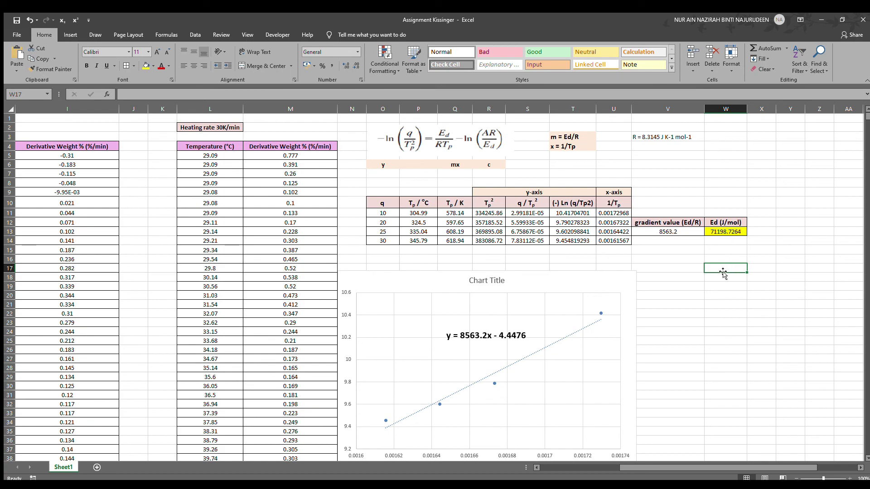